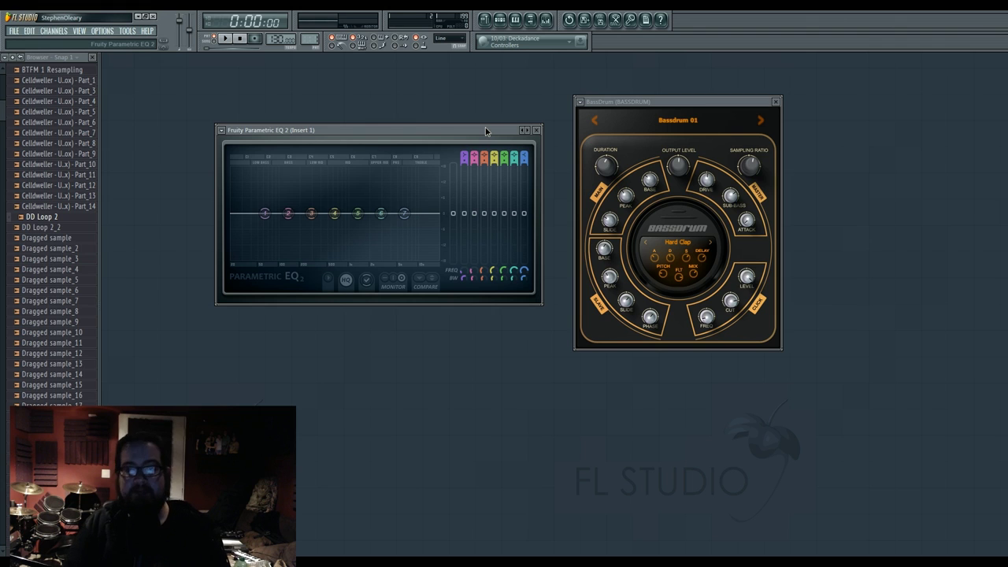
Step: Arrange the Fruity Parametric EQ 2 and BassDrum plugin windows side by side in the workspace
drag(486, 131, 488, 136)
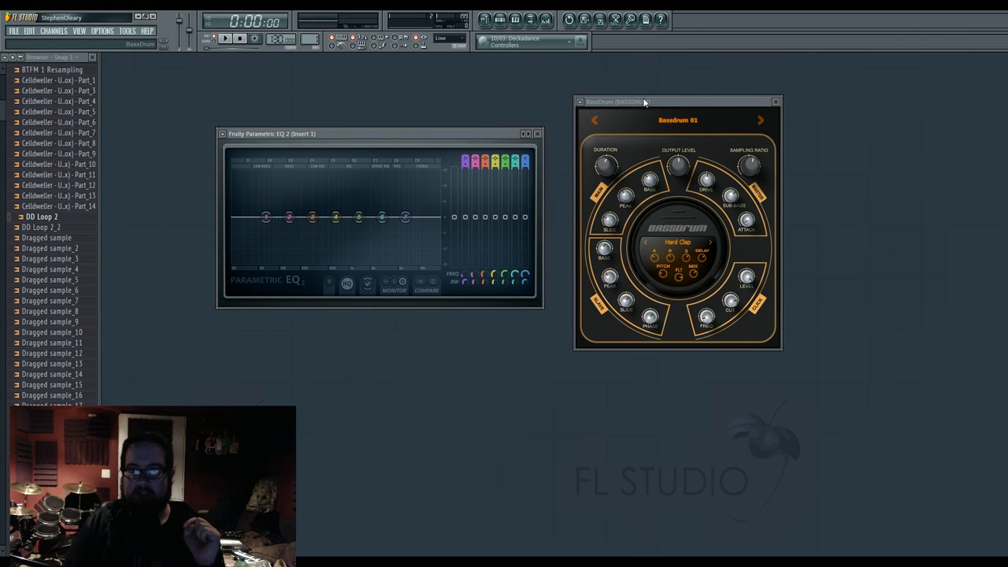
drag(644, 102, 627, 96)
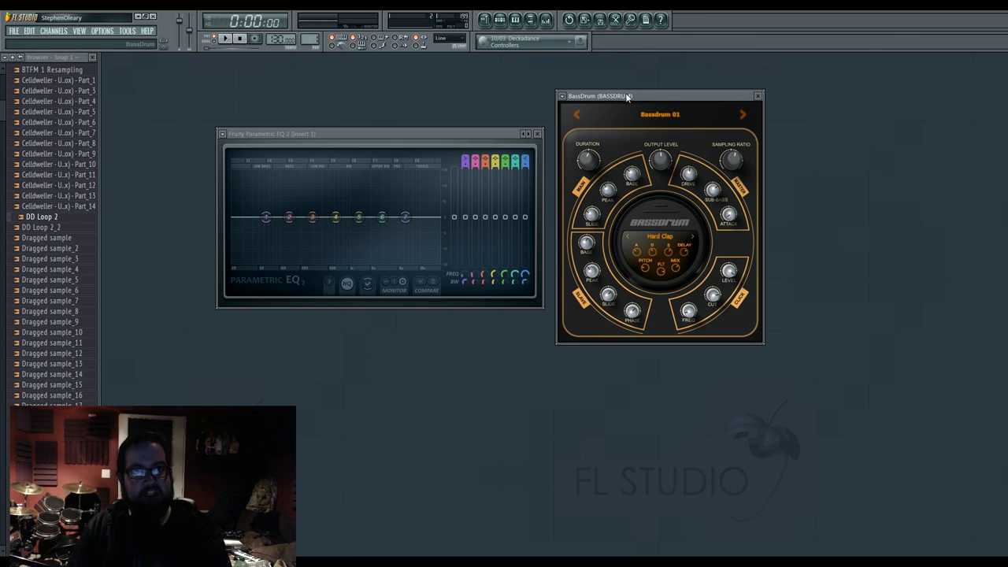
drag(627, 96, 625, 95)
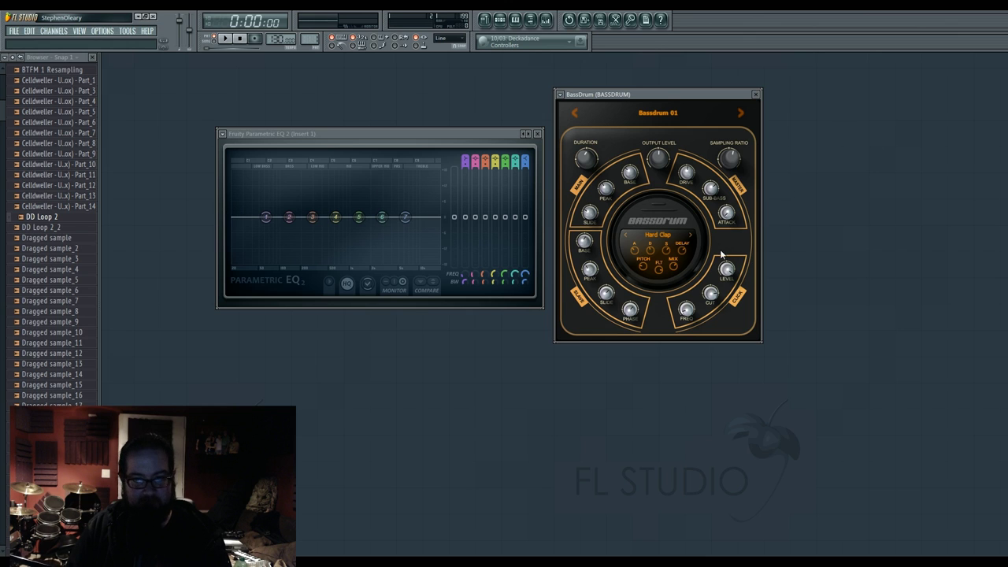
mouse_move(474, 133)
mouse_down()
mouse_move(437, 130)
mouse_move(459, 137)
mouse_up()
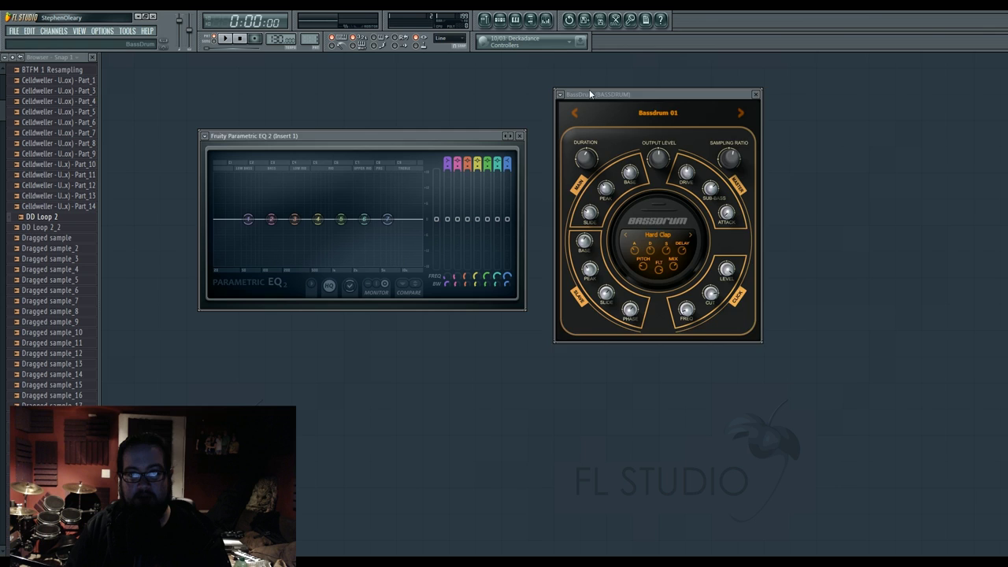
drag(589, 94, 572, 93)
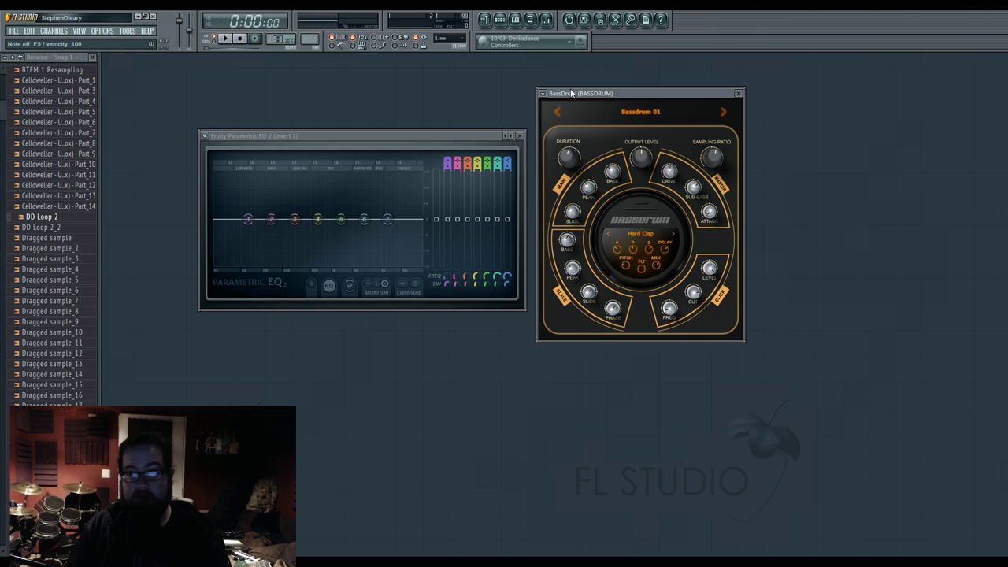
Step: Audition the Bassdrum 01 preset with test notes and view the library of samples available for its layered sample
key(x)
key(x)
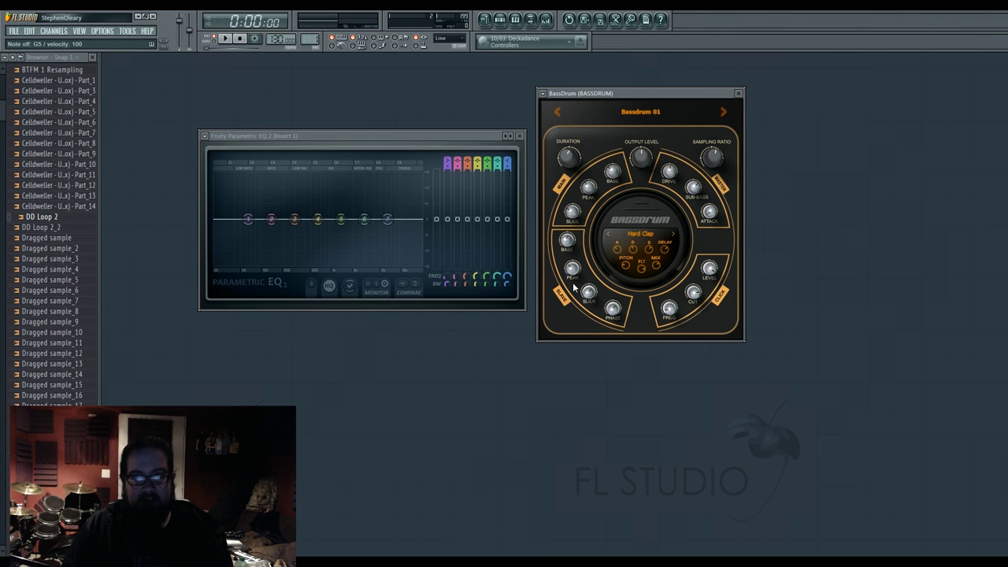
click(645, 238)
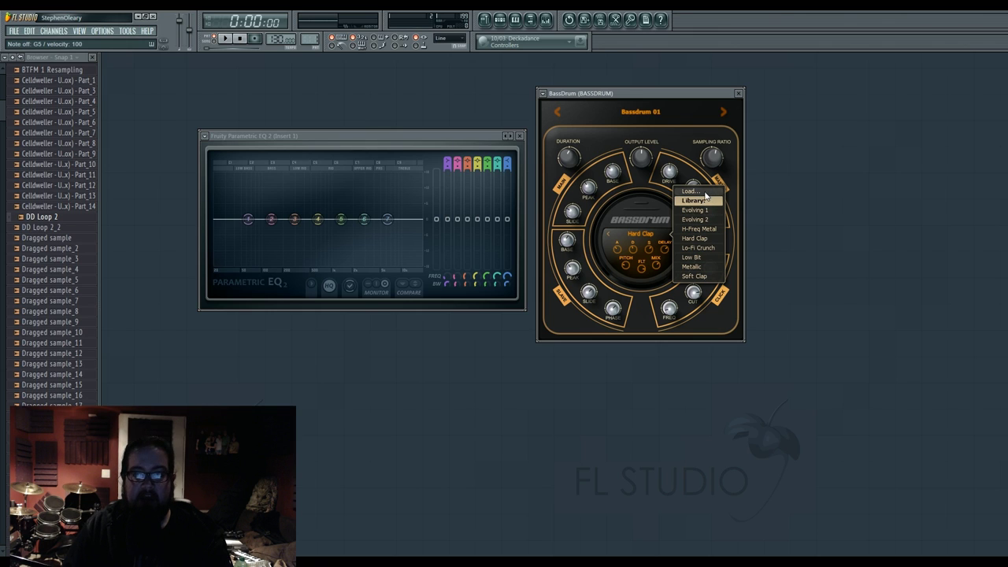
click(609, 137)
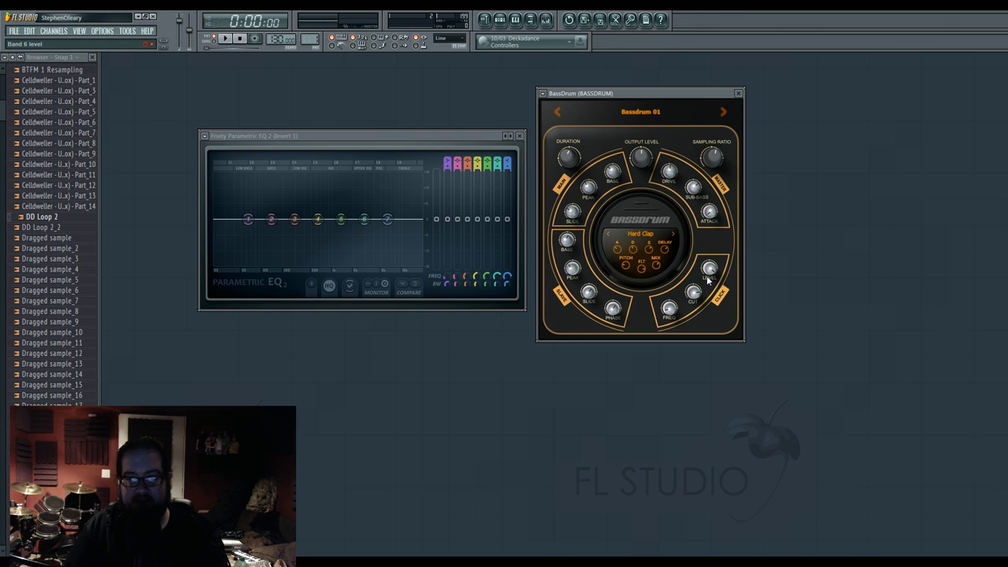
Step: Adjust the Click section's Freq, Cut and Level knobs while auditioning the kick
click(669, 309)
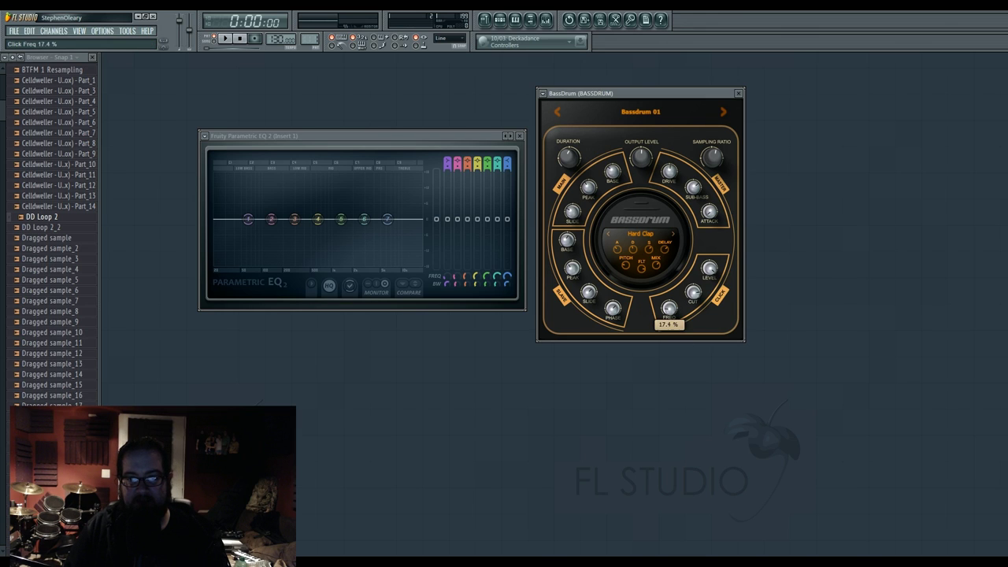
drag(669, 308, 670, 293)
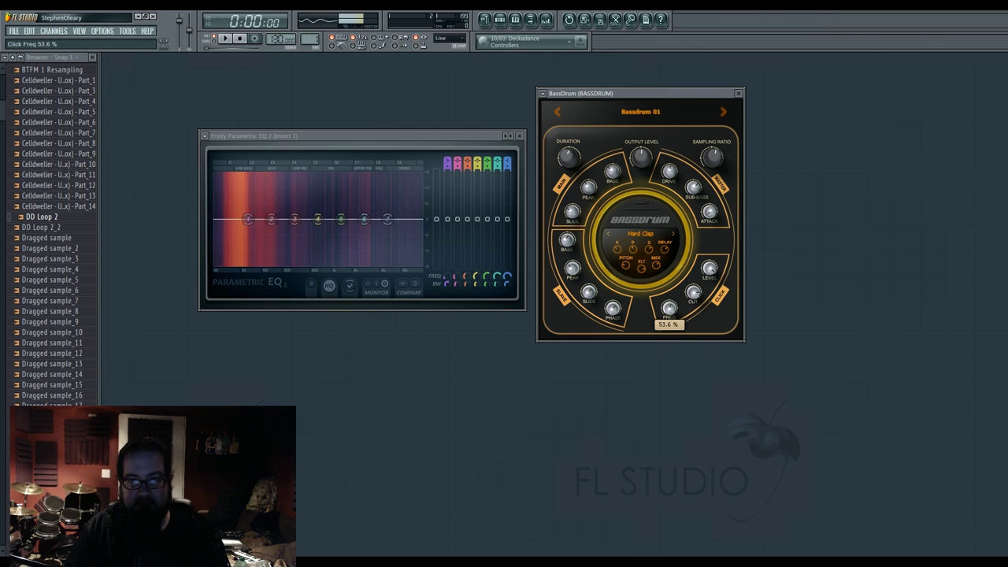
click(693, 292)
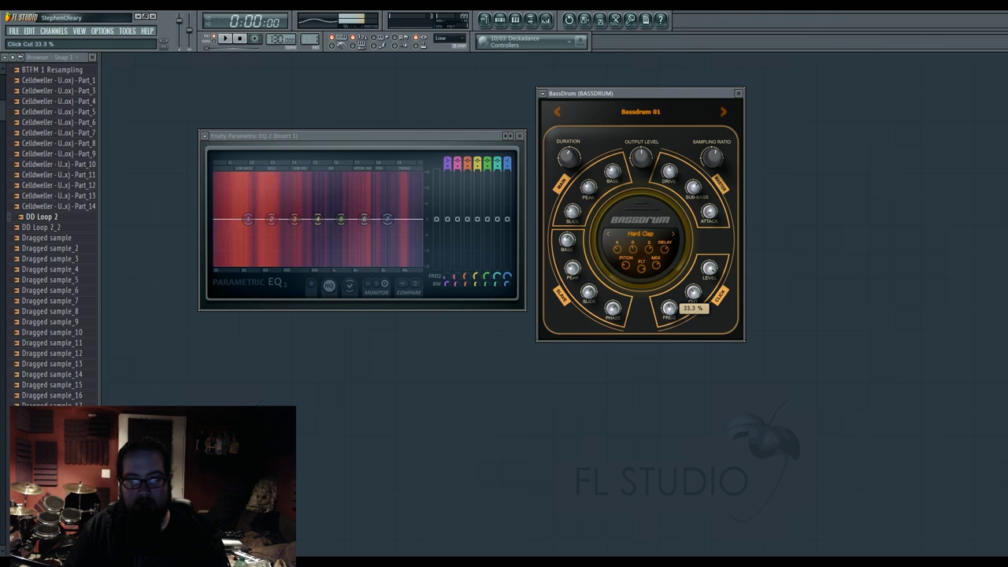
drag(669, 309, 708, 285)
click(708, 270)
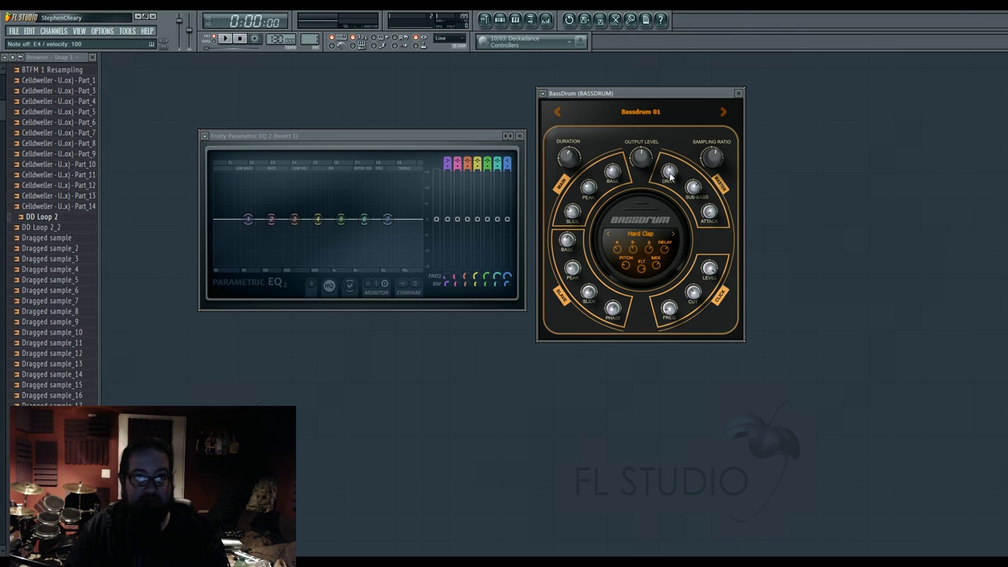
Step: Set the Drive to 42.2 % and try Sampling Ratios of 0.47 and 4.00 before returning the ratio to 1.00
drag(670, 176, 670, 177)
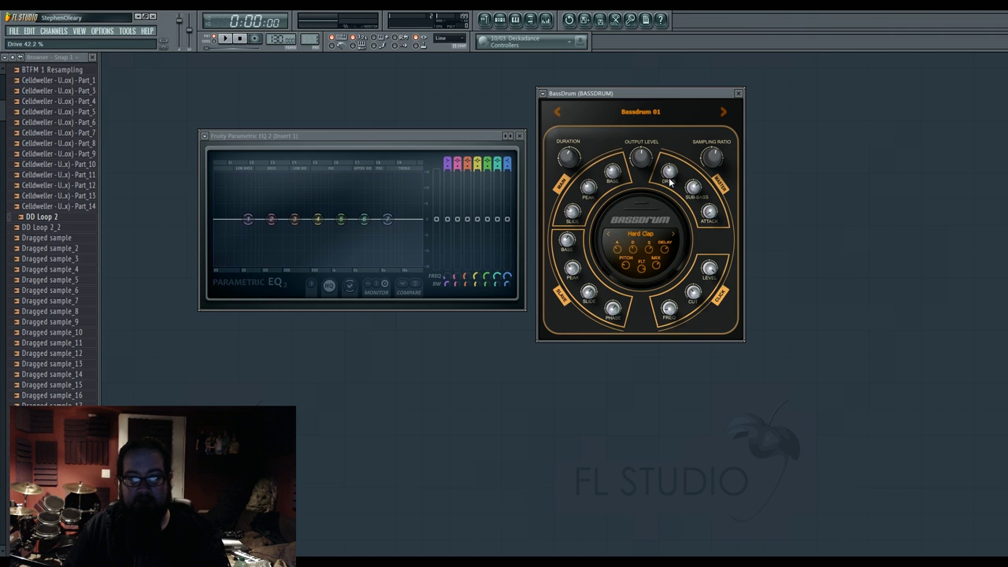
click(713, 158)
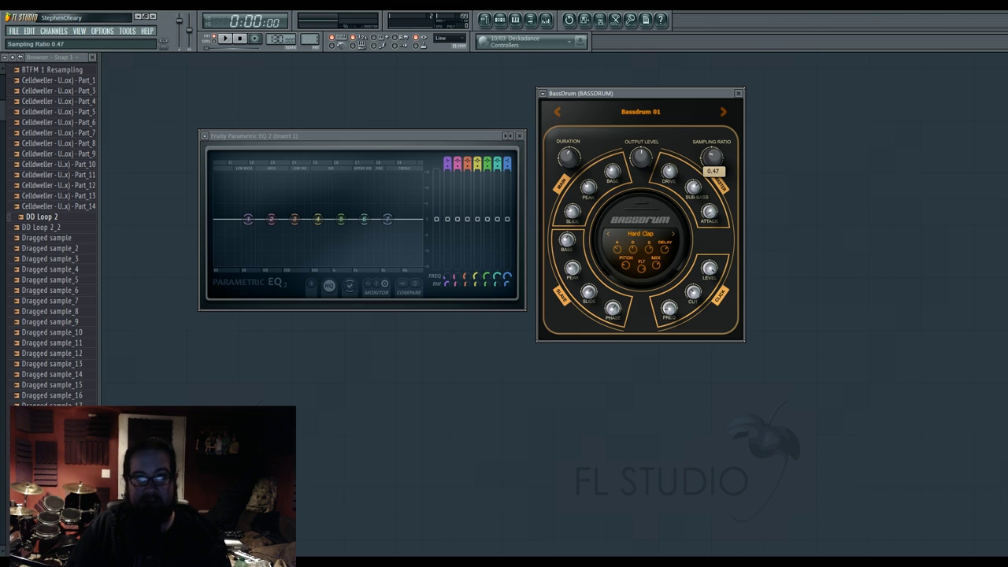
drag(712, 158, 714, 160)
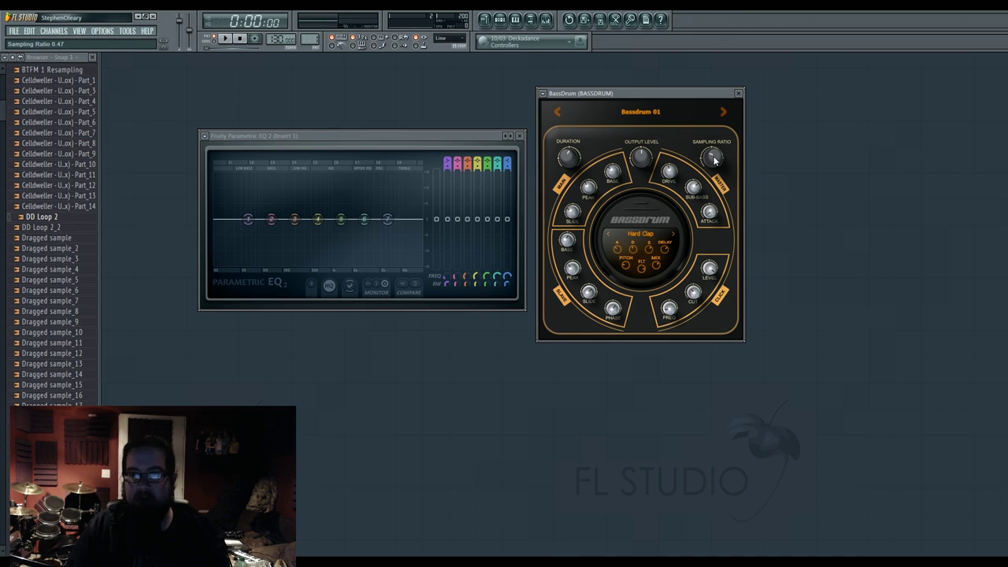
drag(714, 159, 714, 146)
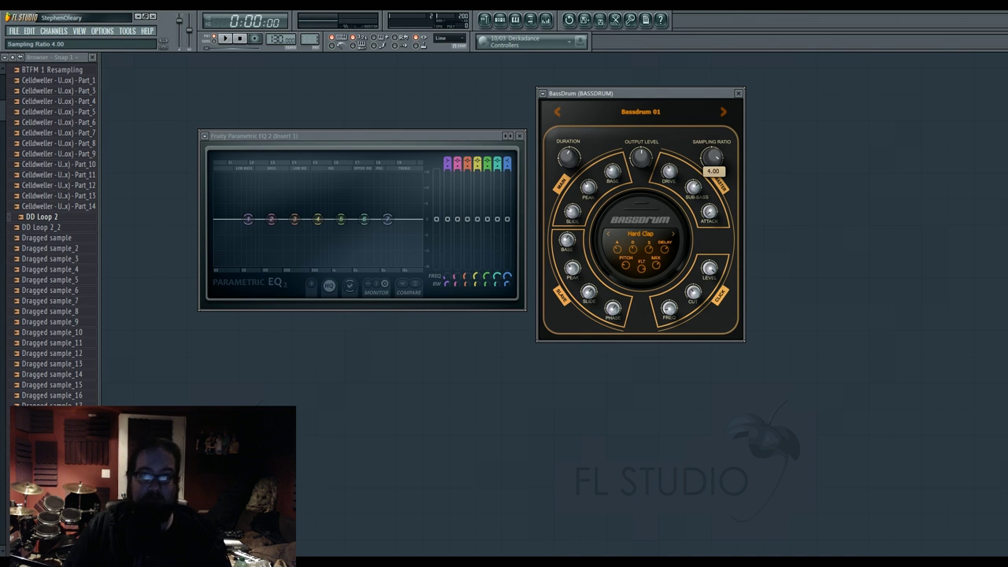
drag(712, 156, 711, 161)
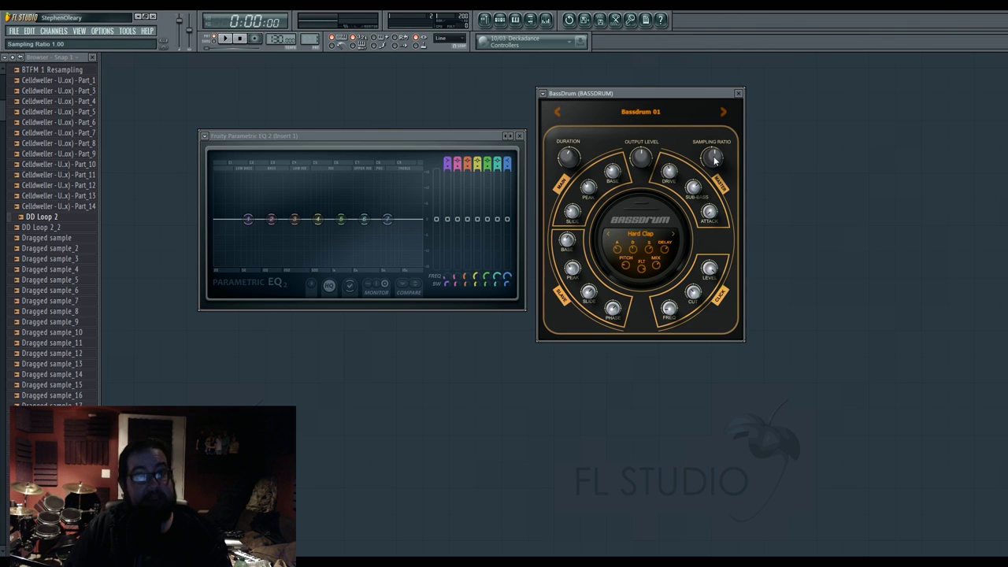
mouse_move(714, 160)
mouse_down()
mouse_move(714, 190)
mouse_move(719, 163)
mouse_up()
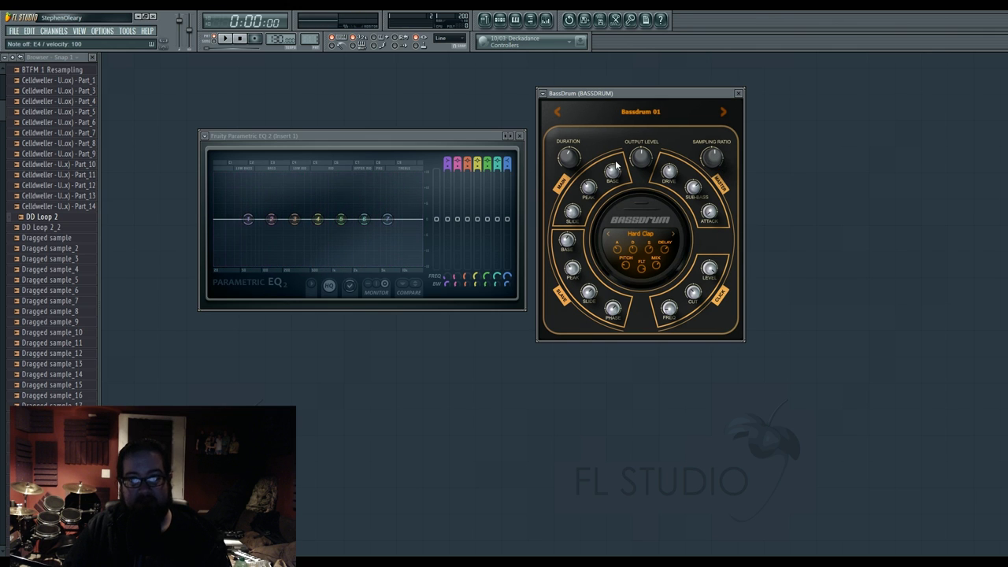
Step: Set the Duration to 50.6 %, adjust the Main section's Base, set its Peak to 42.3 % and audition the kick
drag(569, 160, 571, 155)
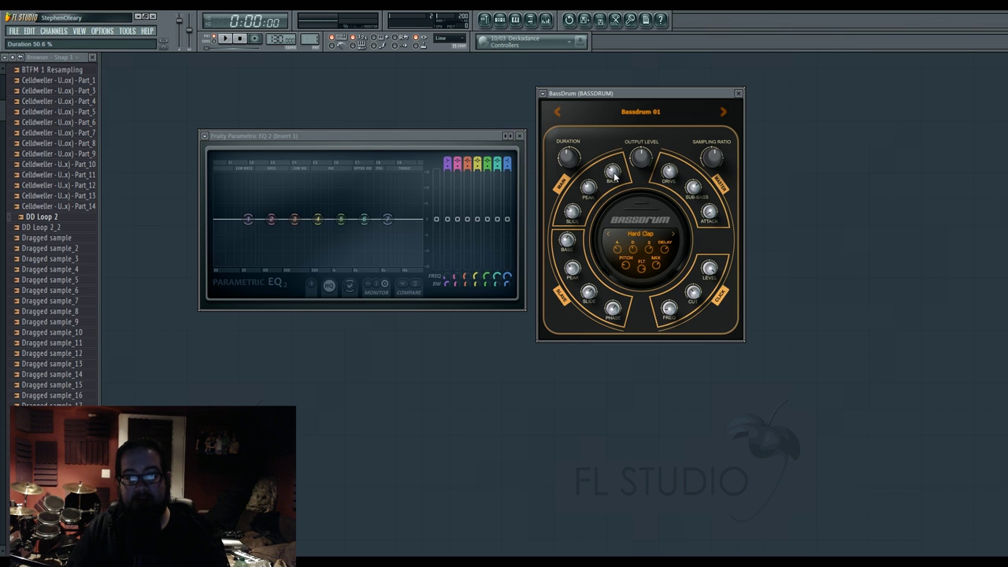
drag(612, 171, 589, 192)
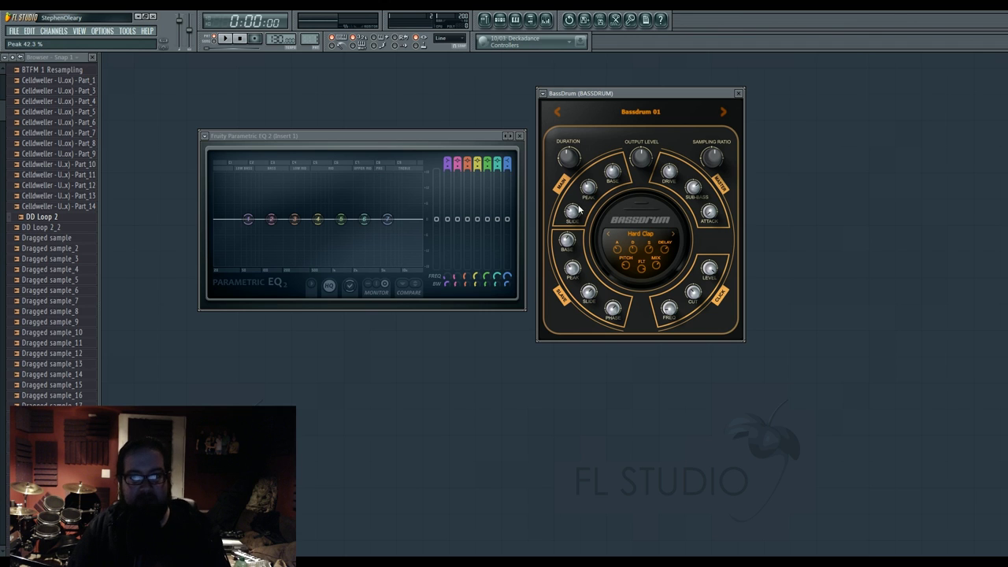
key(c)
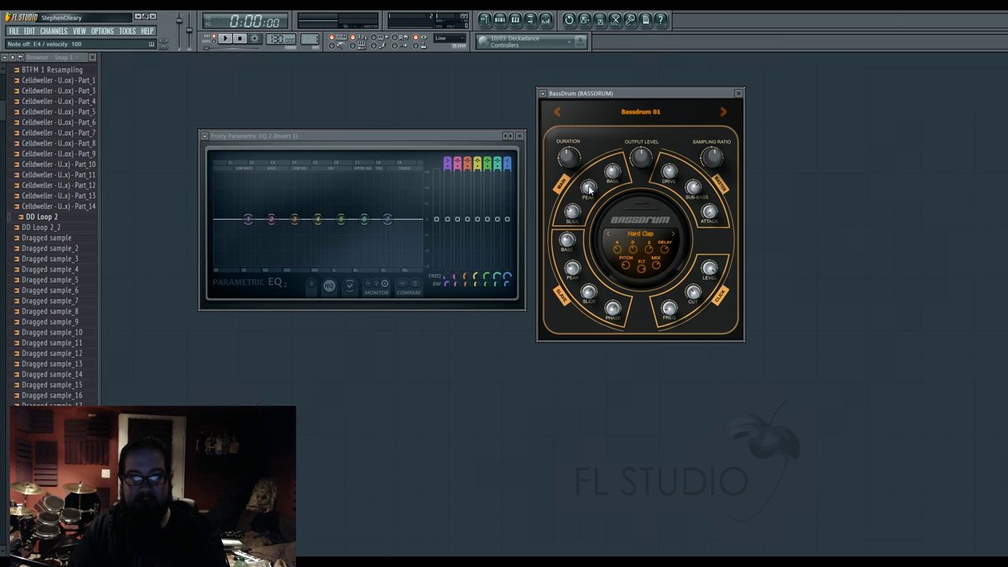
Step: Vary the Main section's Slide time together with the overall Duration while playing test notes
drag(572, 212, 572, 209)
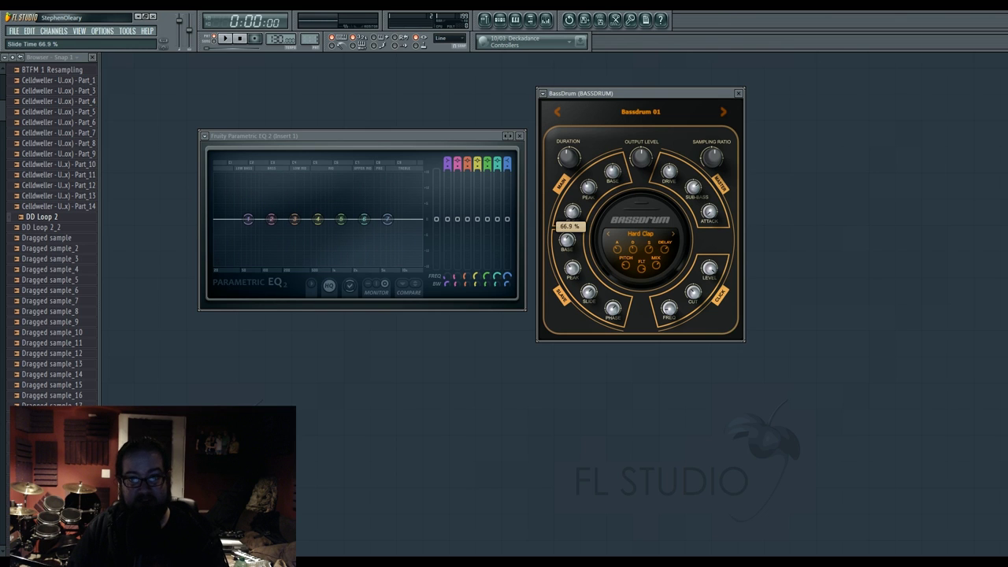
drag(573, 211, 568, 82)
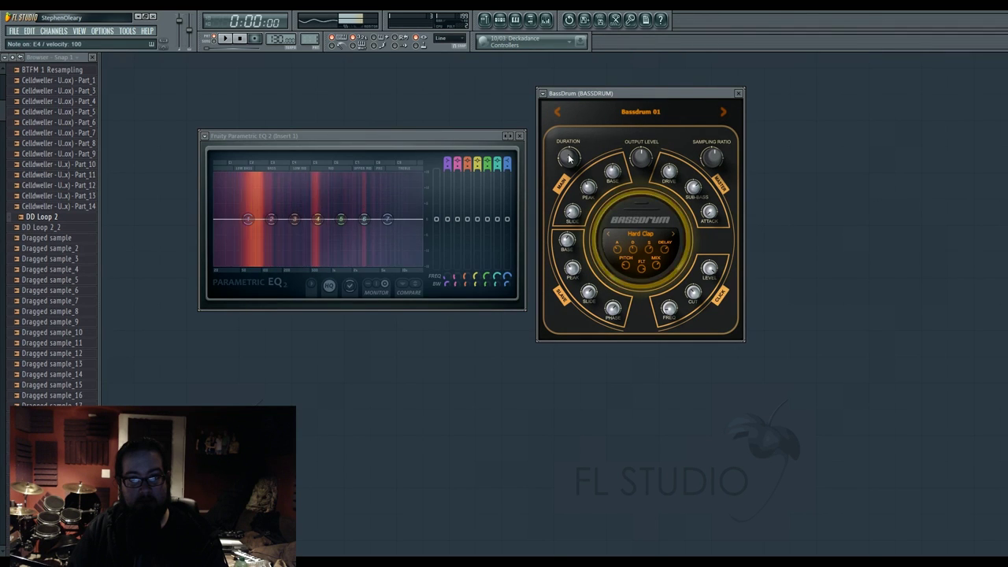
drag(568, 156, 573, 210)
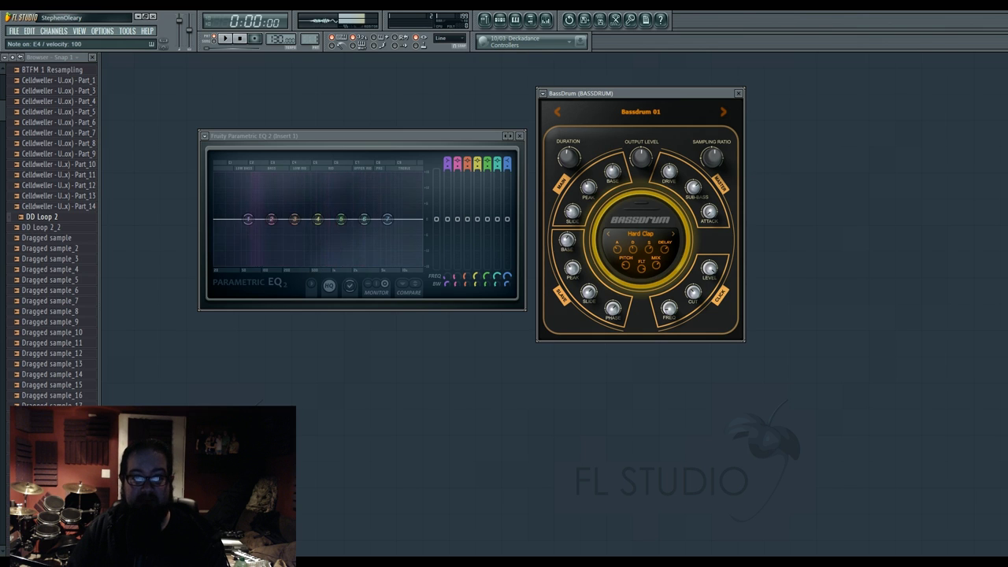
Step: Adjust the Slave section's Base and set the Main section's Base to 79 Hz
mouse_move(566, 240)
mouse_down()
mouse_move(567, 231)
mouse_move(566, 290)
mouse_move(567, 250)
mouse_up()
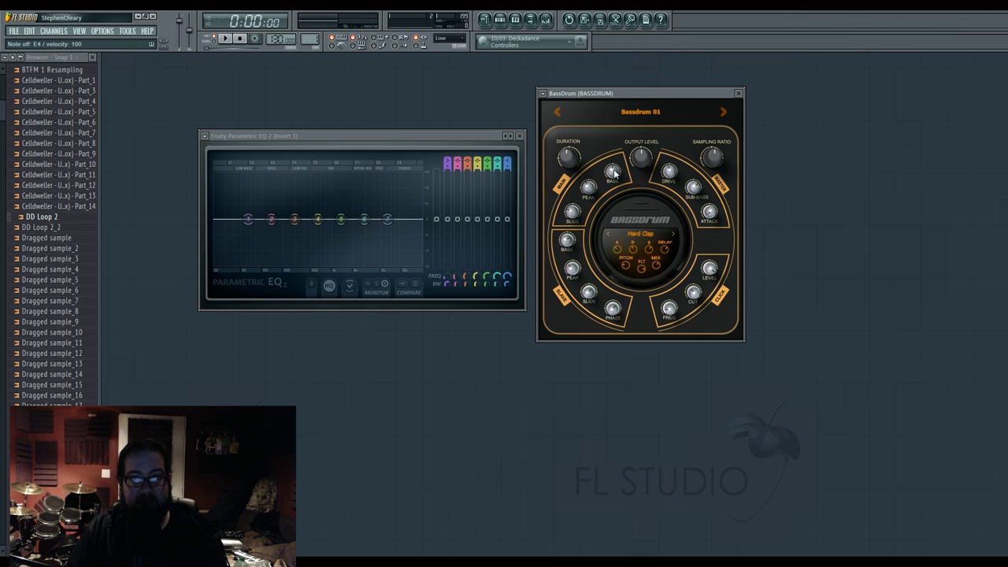
drag(614, 173, 613, 172)
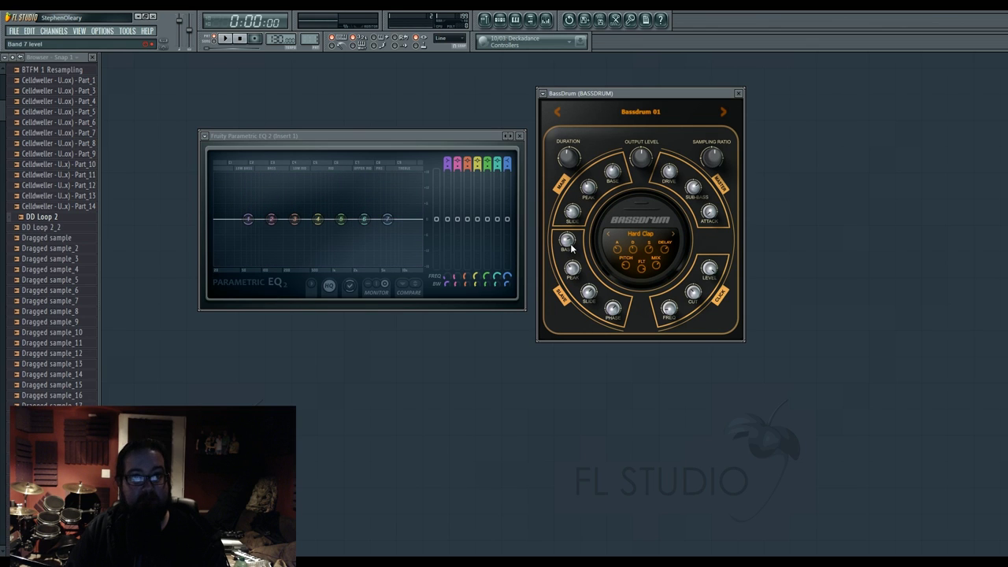
click(616, 174)
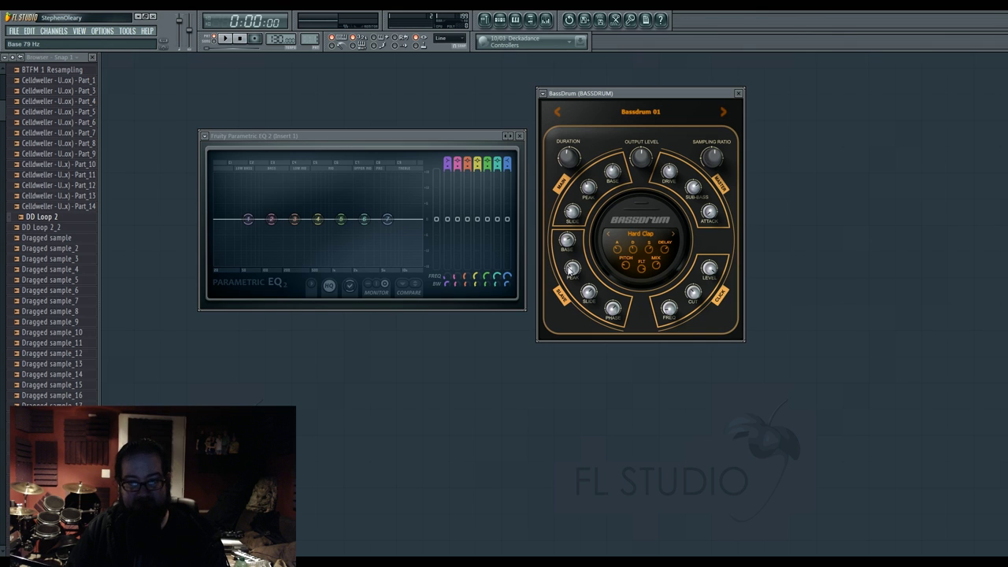
Step: Adjust the Slave section's Phase and set its Slide to 21.75 %
click(613, 310)
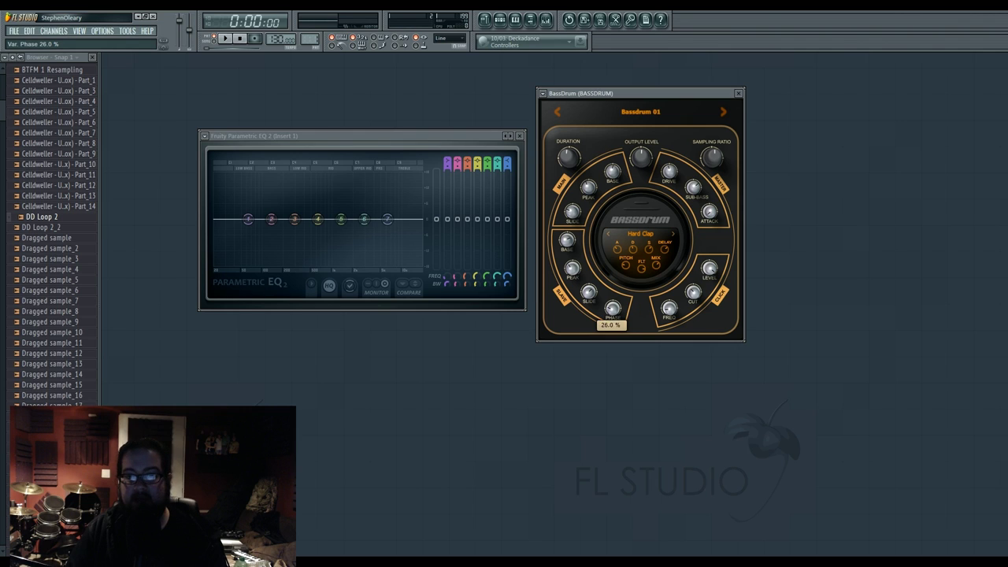
mouse_move(613, 309)
mouse_down()
mouse_move(614, 295)
mouse_move(617, 312)
mouse_up()
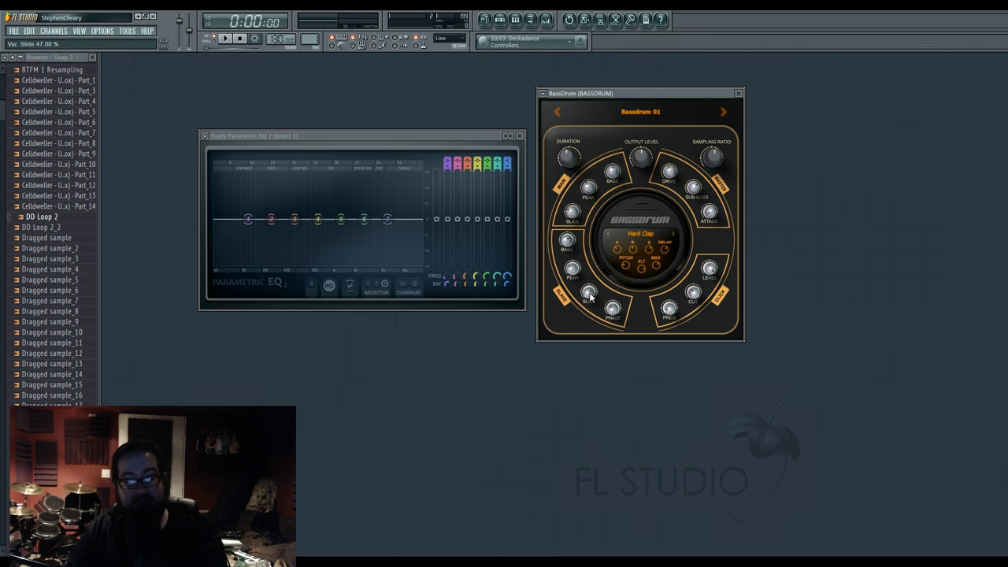
mouse_move(589, 296)
mouse_down()
mouse_move(590, 309)
mouse_move(597, 294)
mouse_up()
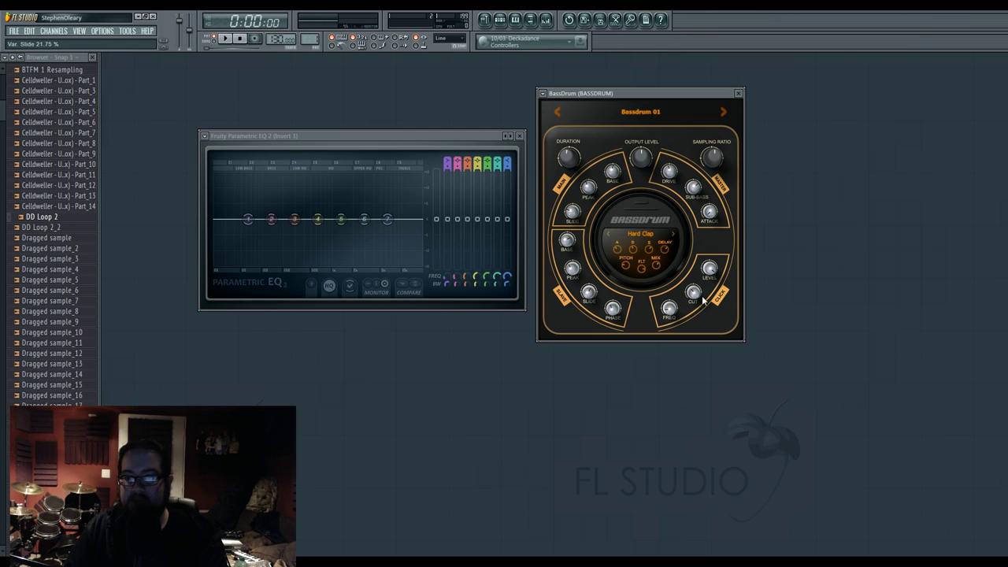
Step: Readjust the Click section's Cut, Freq and Level to balance the kick's transient
drag(693, 296, 670, 309)
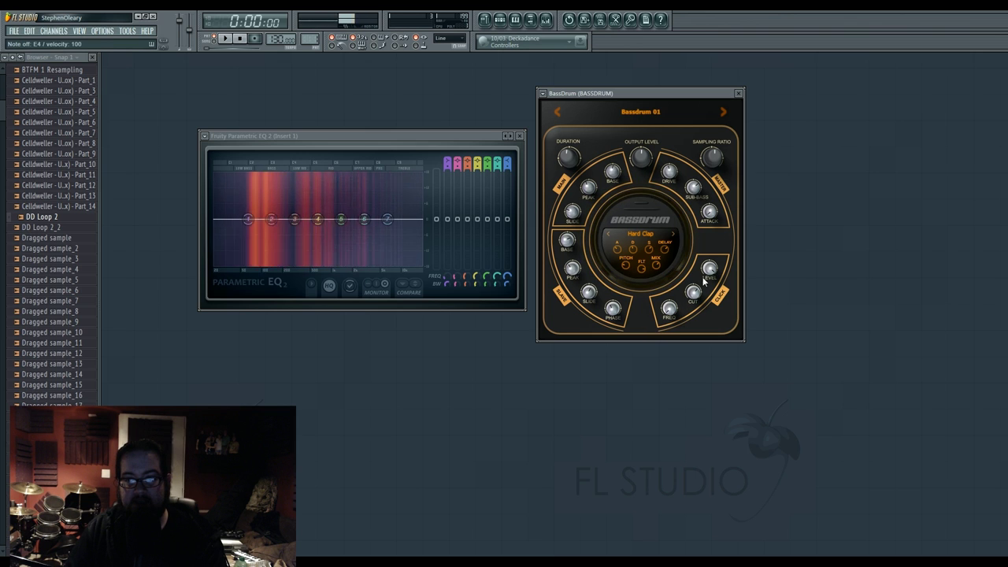
drag(708, 270, 710, 270)
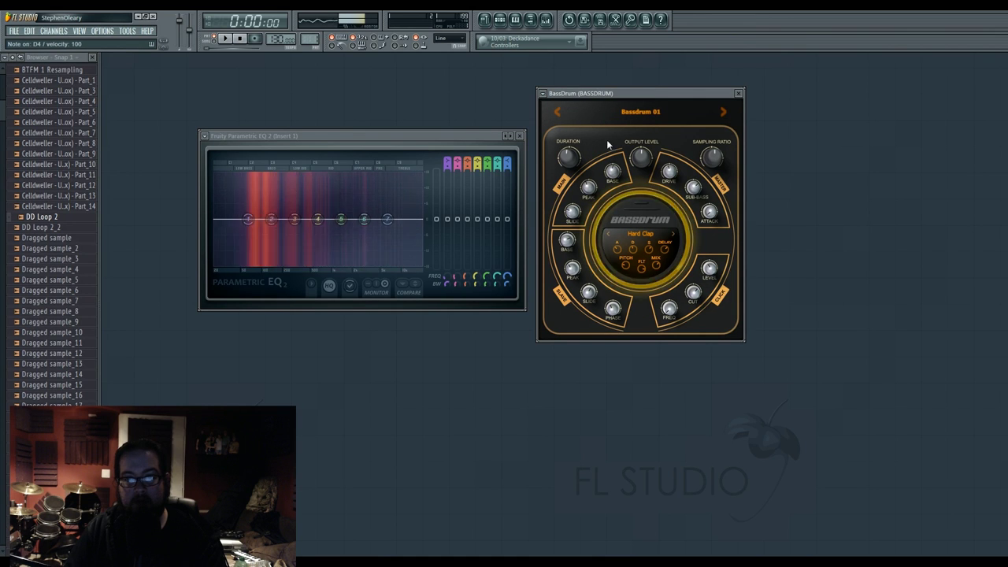
Step: Fine-tune the Main section's Slide and set its Base to 67 Hz
drag(572, 211, 573, 211)
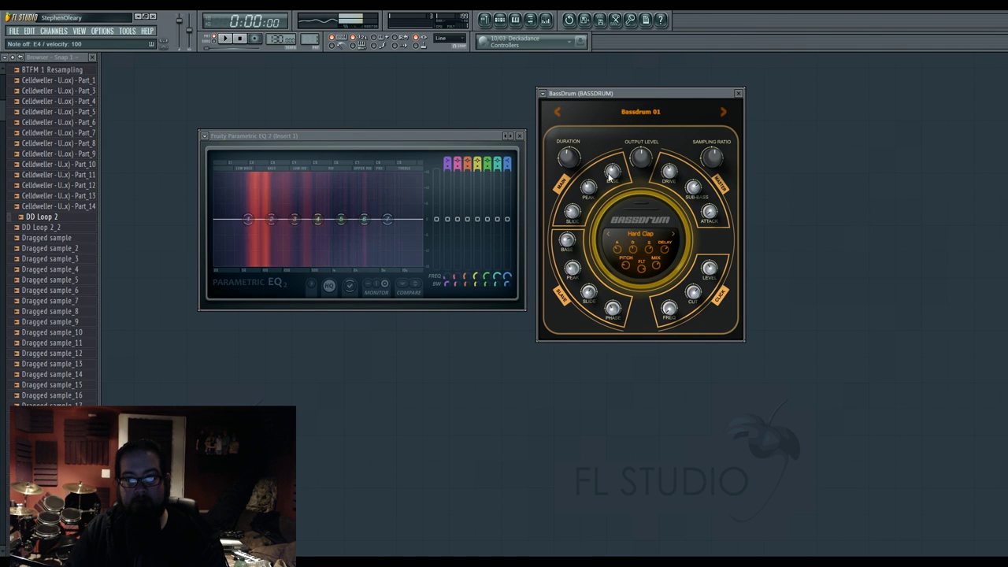
drag(613, 171, 605, 169)
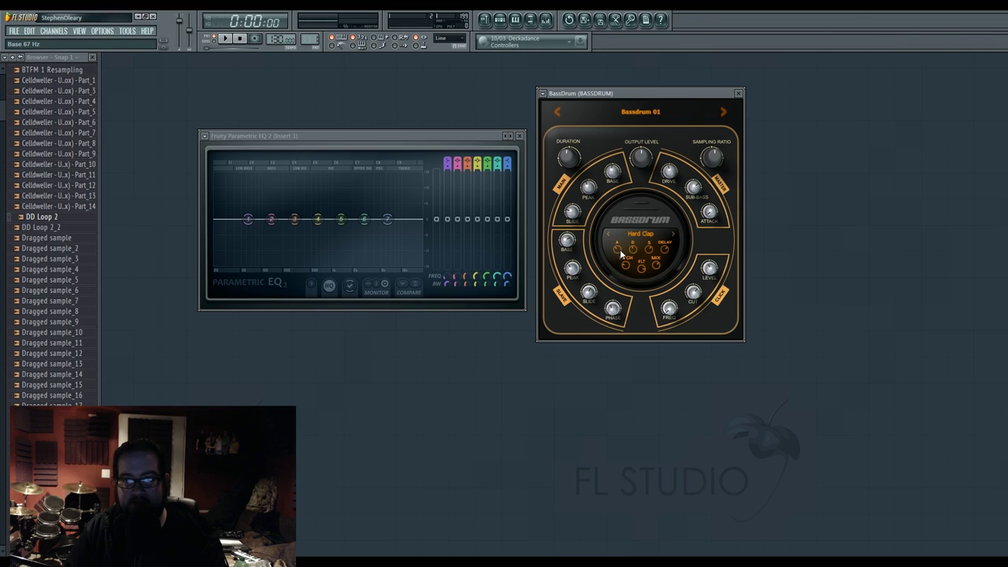
drag(618, 251, 641, 270)
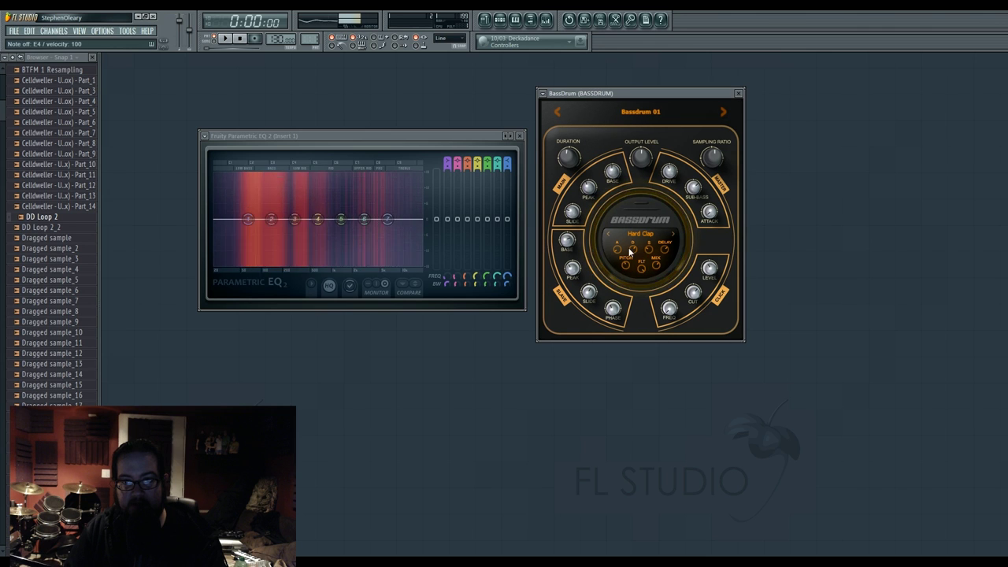
drag(644, 268, 665, 251)
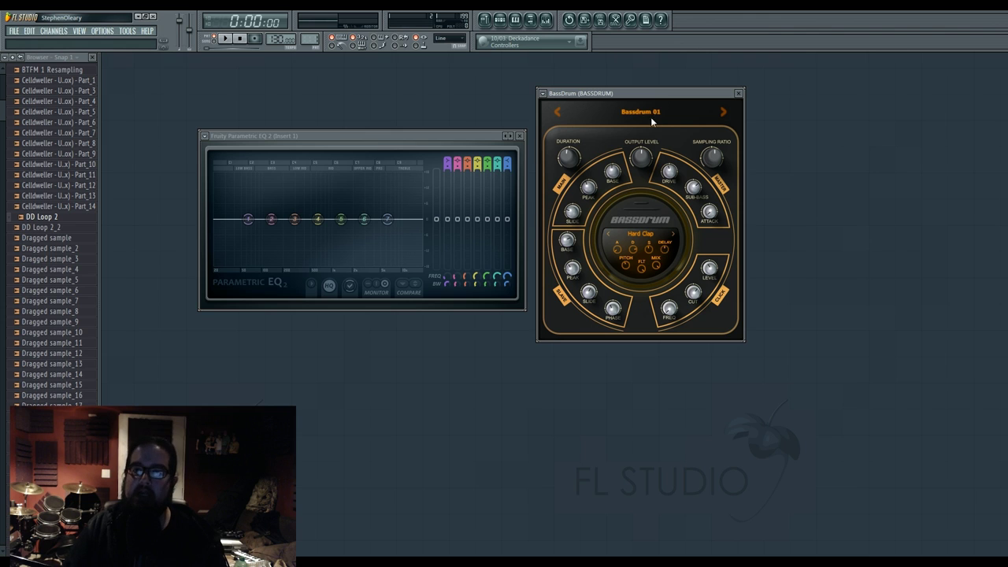
mouse_move(641, 95)
mouse_down()
mouse_move(658, 97)
mouse_move(638, 104)
mouse_up()
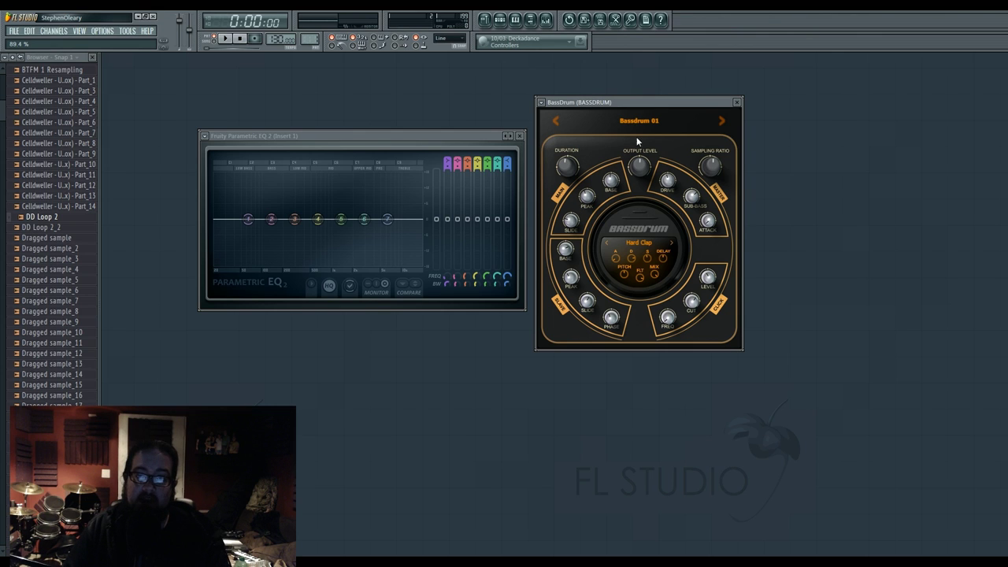
Step: Audition Bassdrum 20 and Bassdrum 21 from the Factory bank in the Presets Library, then load Bassdrum 14 and close the library
click(699, 122)
drag(728, 206, 726, 246)
click(699, 263)
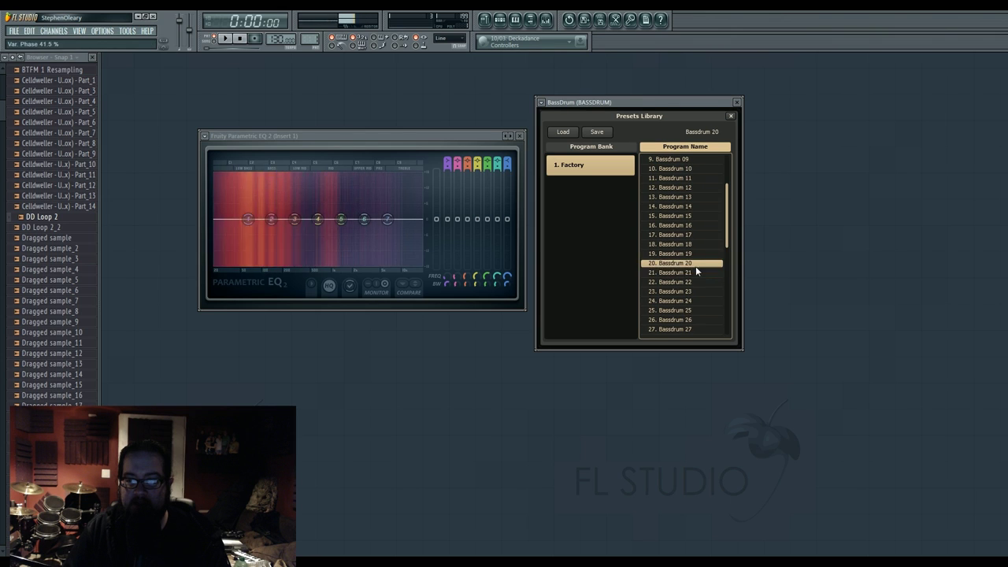
click(695, 274)
click(699, 282)
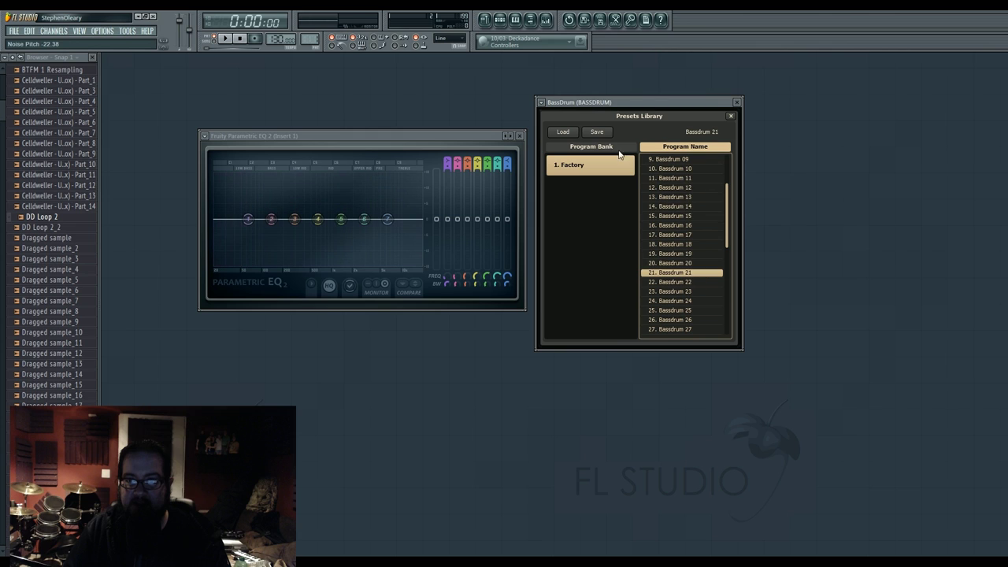
click(676, 206)
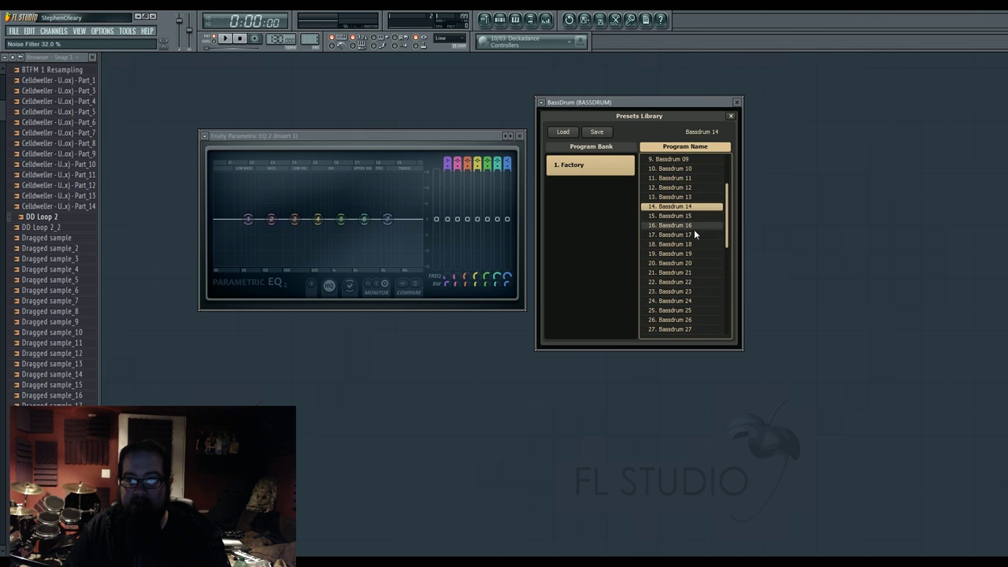
click(730, 116)
Step: Audition the factory presets one after another, moving forward from Bassdrum 14 and stopping at Bassdrum 43
click(720, 121)
click(720, 121)
click(720, 122)
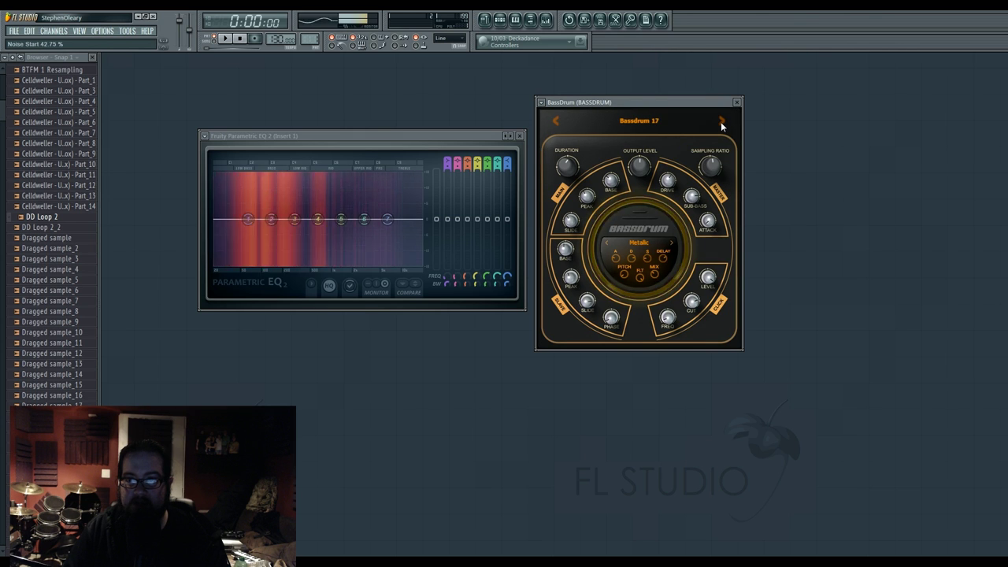
click(720, 122)
click(720, 122)
click(721, 122)
click(721, 121)
click(721, 121)
click(721, 121)
click(721, 121)
click(721, 121)
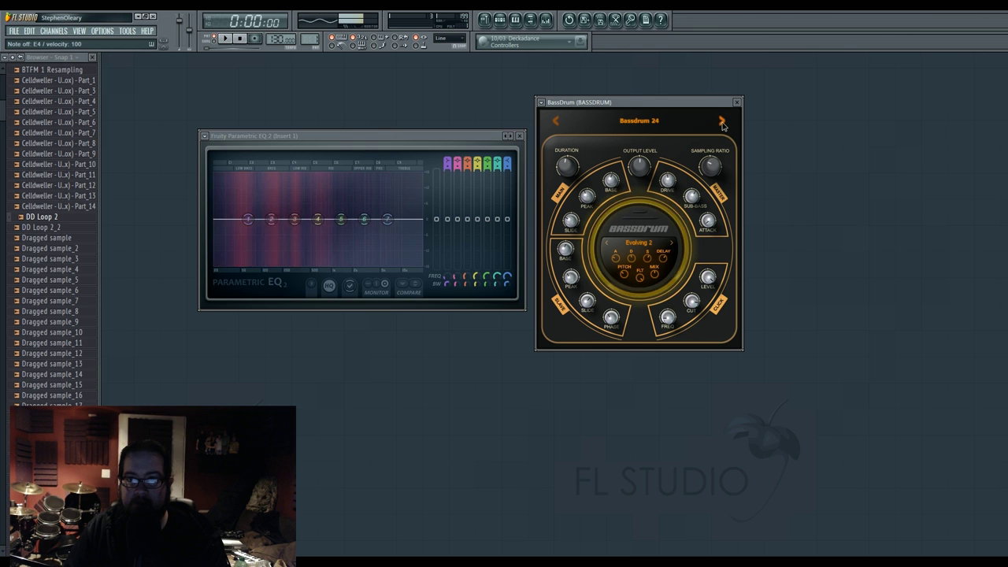
click(721, 122)
click(721, 121)
click(721, 121)
click(721, 122)
click(722, 121)
click(722, 121)
click(722, 121)
click(722, 121)
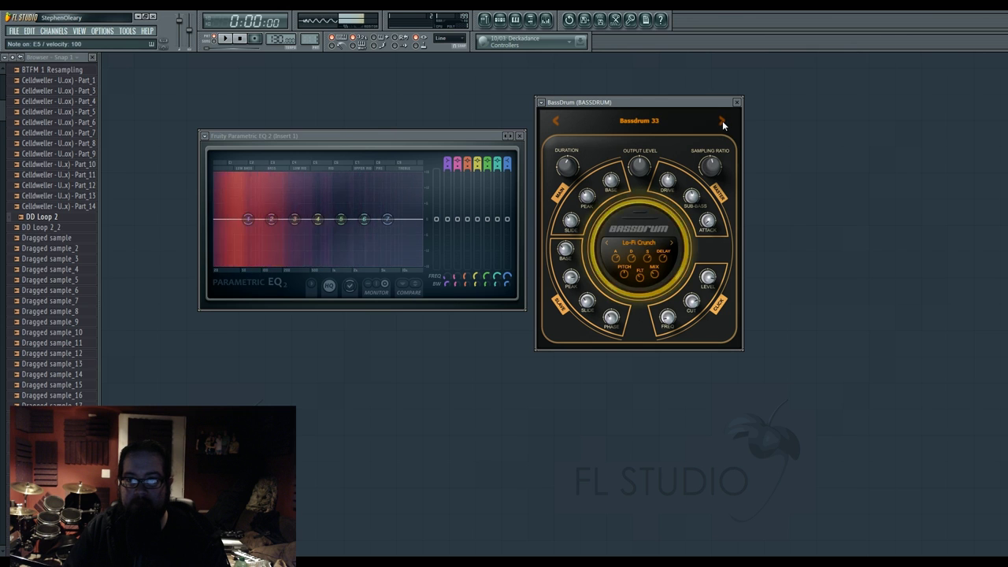
click(722, 122)
click(722, 122)
click(722, 121)
click(722, 121)
click(722, 121)
click(722, 122)
click(722, 121)
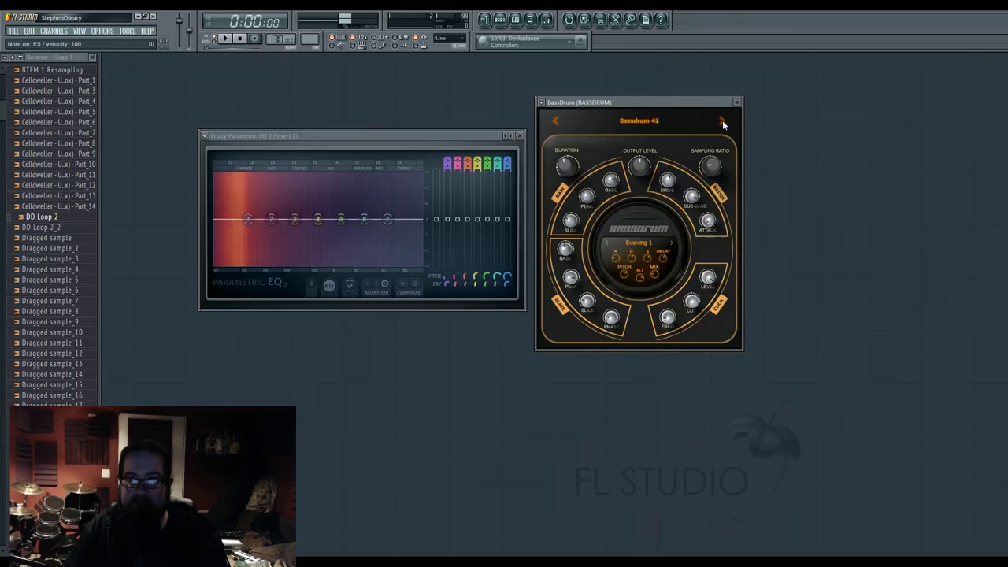
click(722, 121)
click(722, 121)
click(722, 121)
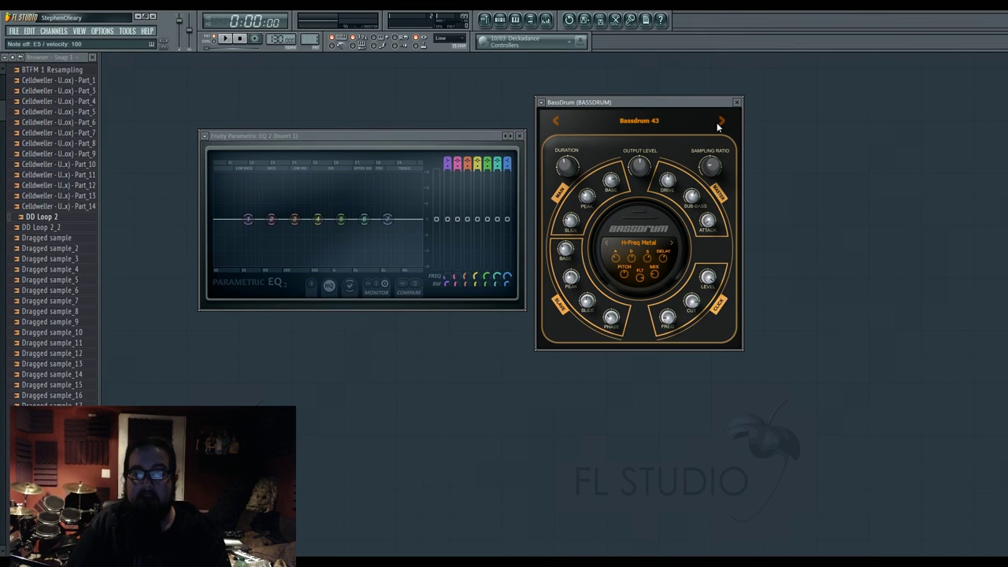
mouse_move(670, 107)
mouse_down()
mouse_move(660, 104)
mouse_move(697, 106)
mouse_move(676, 110)
mouse_up()
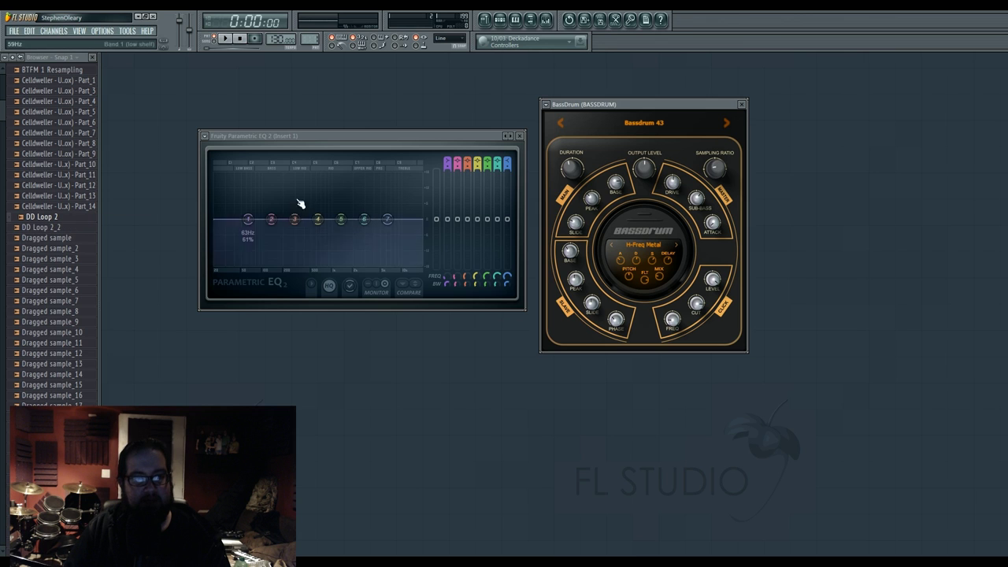
Step: Open the Kicks folder of the Drums pack in the browser and audition Grv Kick 16, Grv Kick 21 and Grv Kick 17
drag(3, 123, 4, 85)
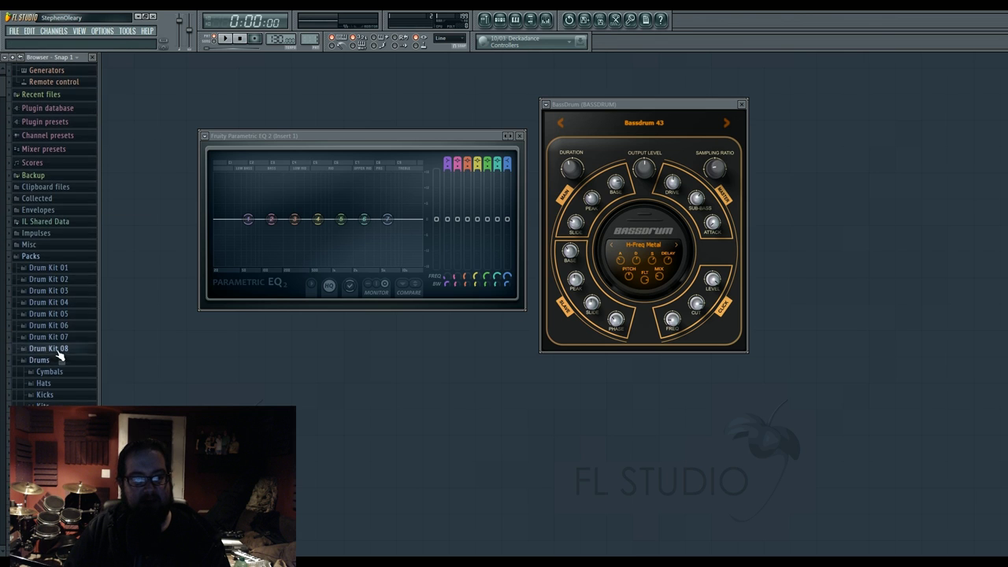
click(61, 360)
click(61, 360)
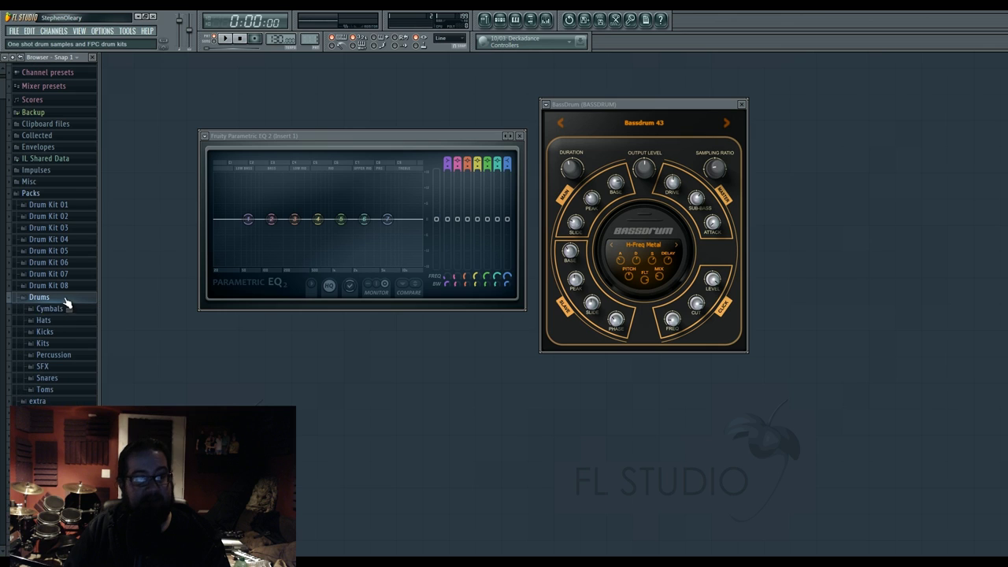
click(74, 329)
click(58, 304)
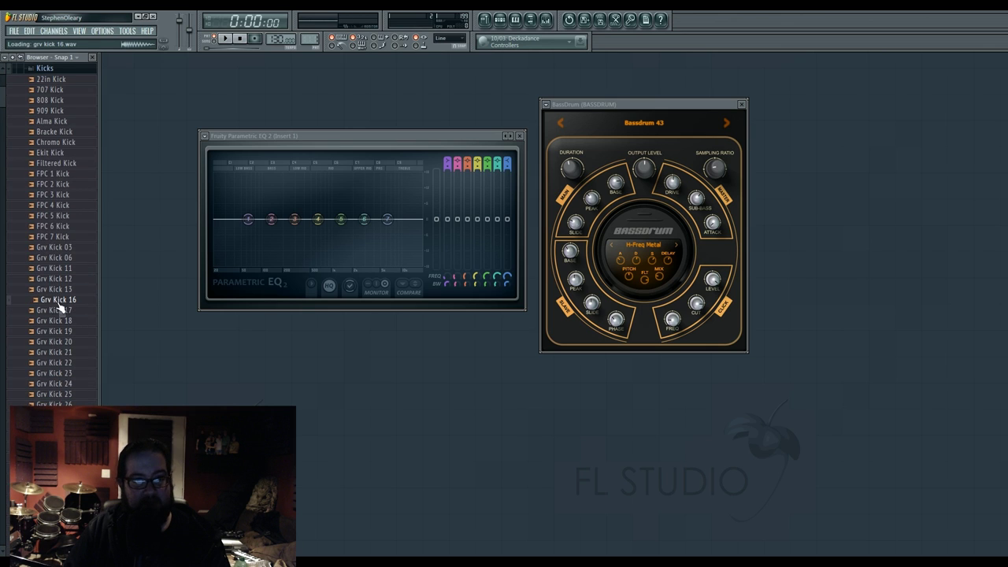
drag(60, 308, 620, 347)
click(73, 352)
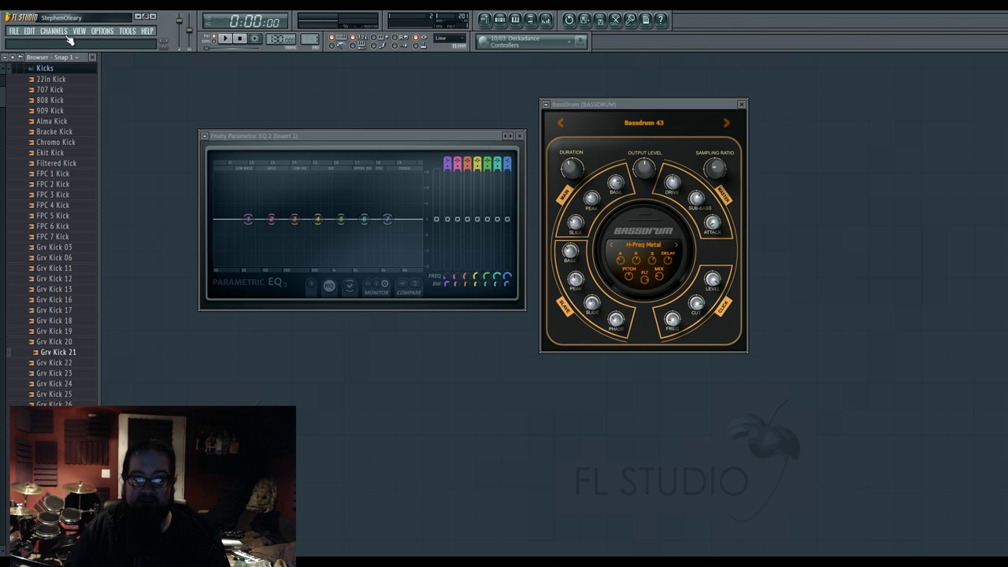
click(89, 310)
Step: Show the mixer and arrange it in the lower workspace with the BassDrum plugin window in front of it
click(545, 19)
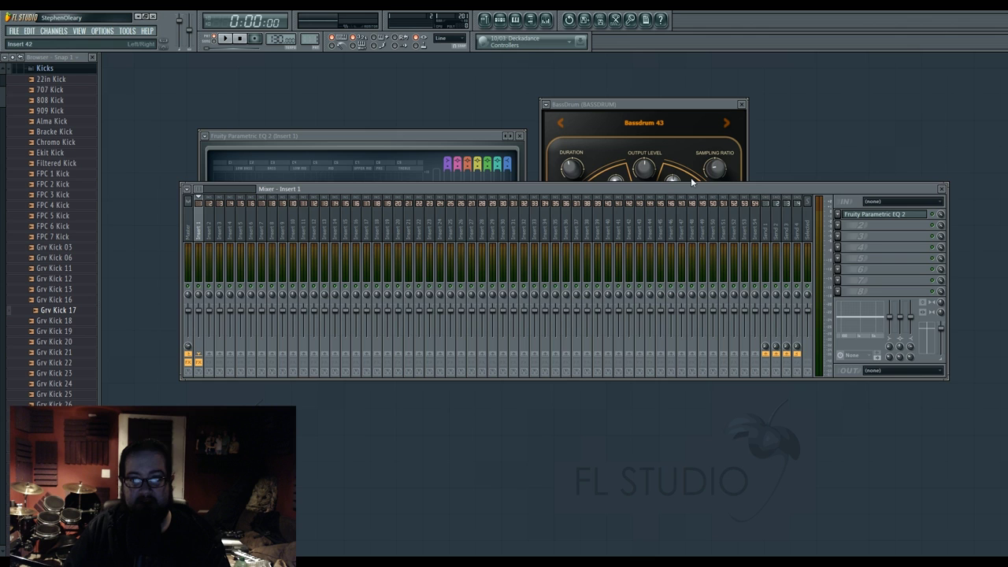
drag(678, 187, 663, 270)
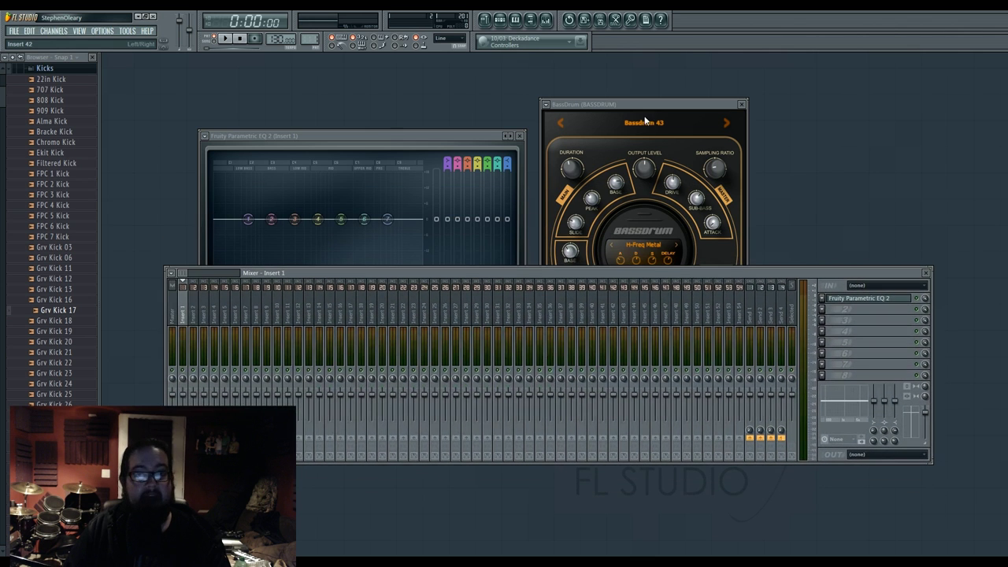
drag(645, 110, 656, 84)
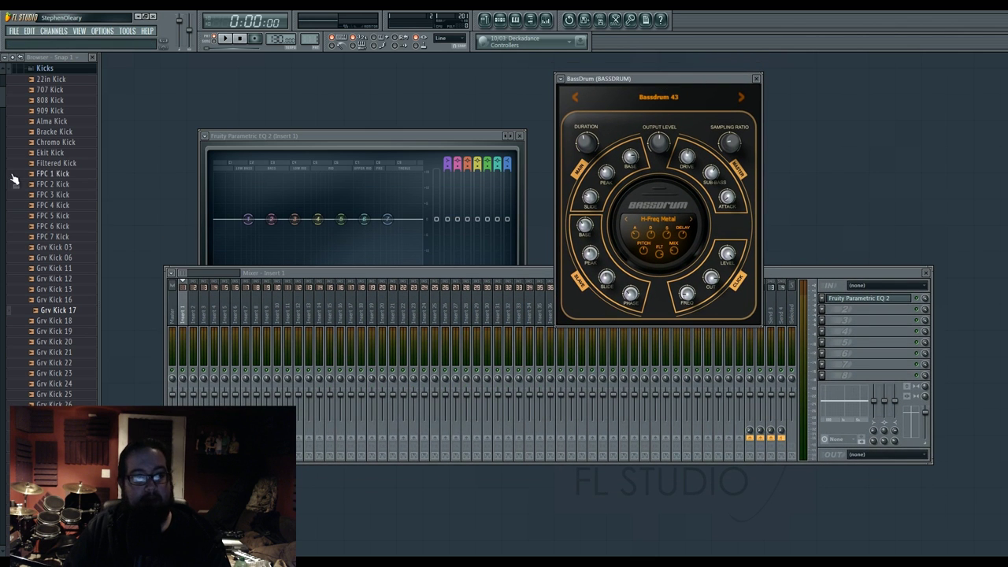
Step: Audition DD Loop 2 from the Sliced beats folder, hide the mixer, and load the loop into BassDrum's sample slot
click(44, 68)
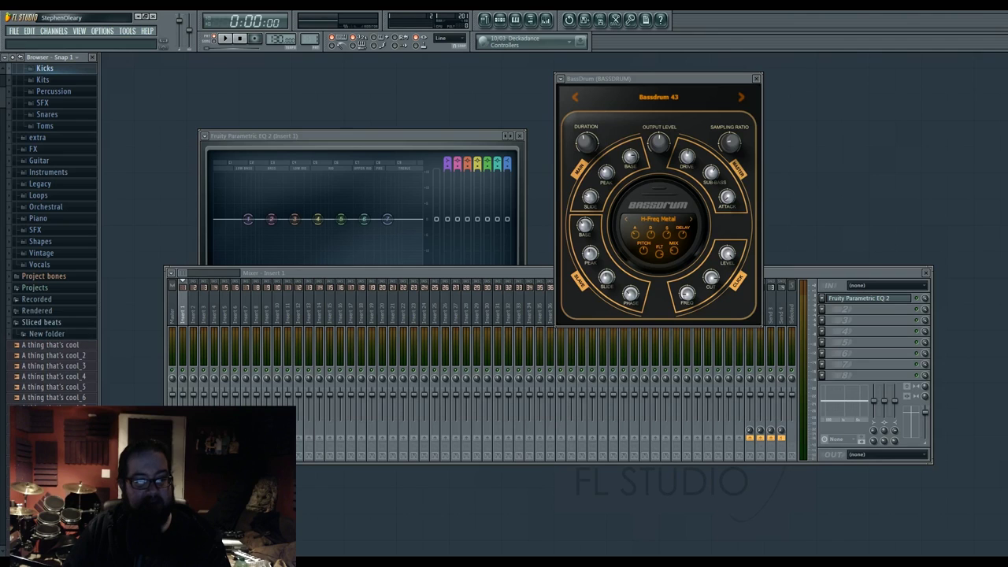
mouse_move(5, 100)
mouse_down()
mouse_move(6, 135)
mouse_move(7, 108)
mouse_up()
click(66, 386)
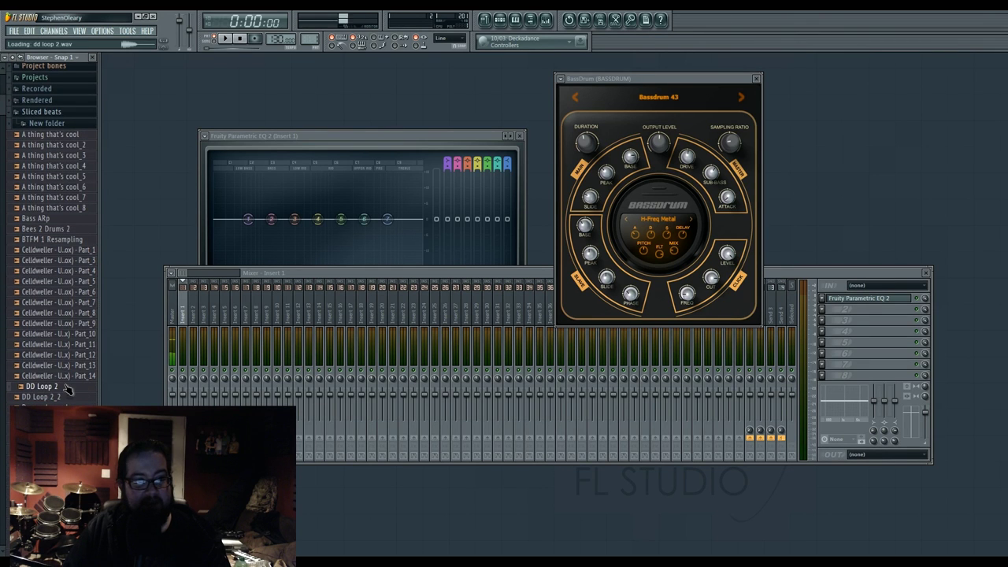
key(F9)
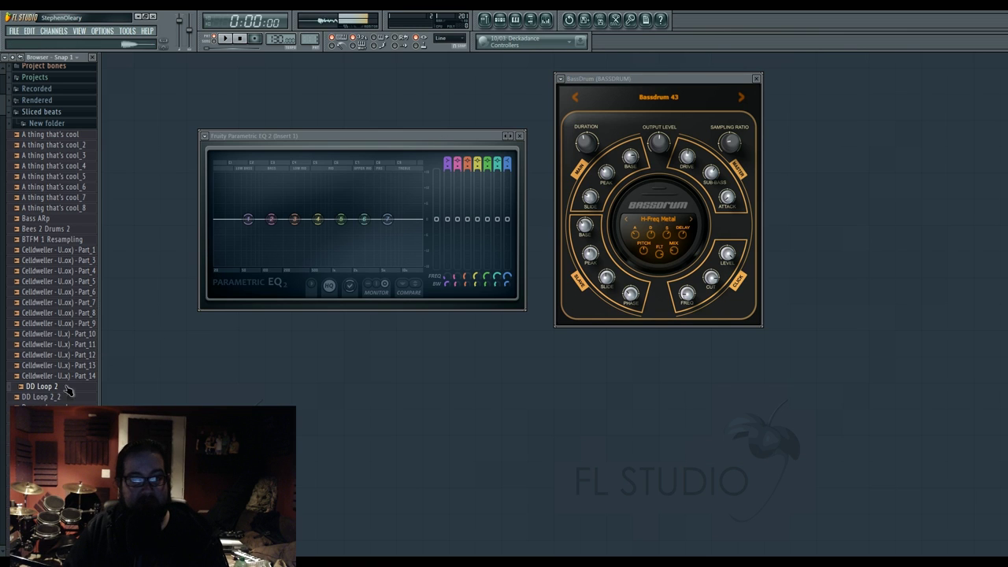
drag(68, 386, 663, 206)
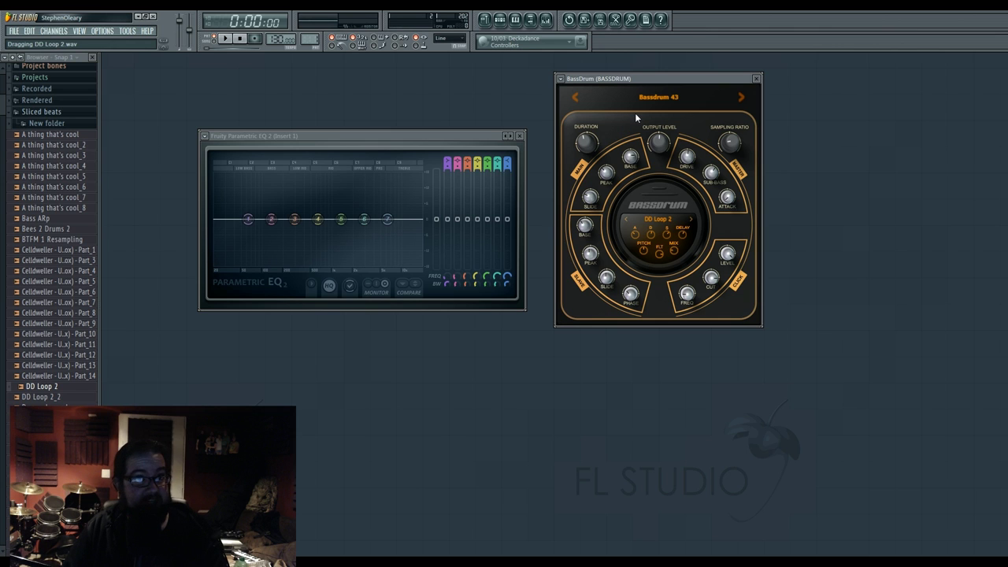
drag(638, 82, 626, 110)
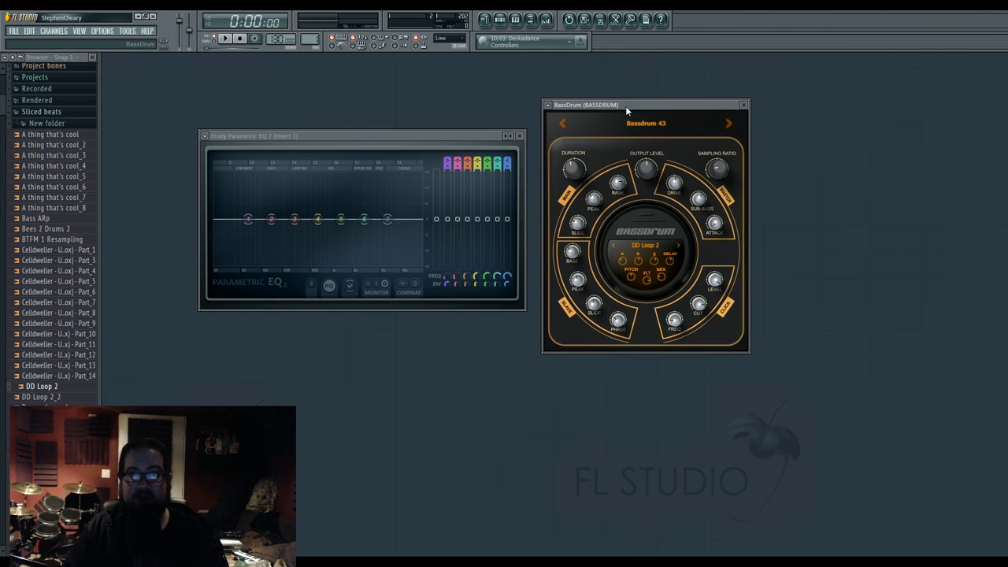